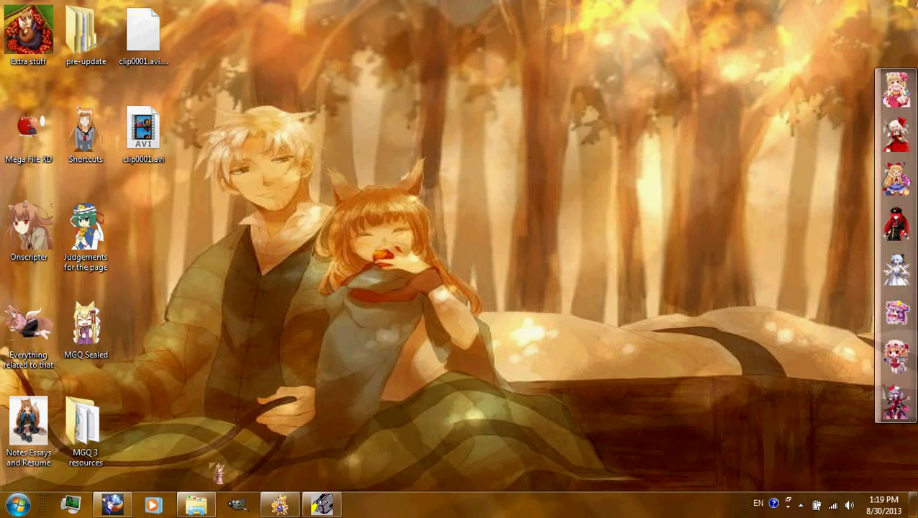
Look through the game folders in the "Everything related to that" window, including Main Game folder, New NG+ and Cecil, and minimize it.
click(196, 504)
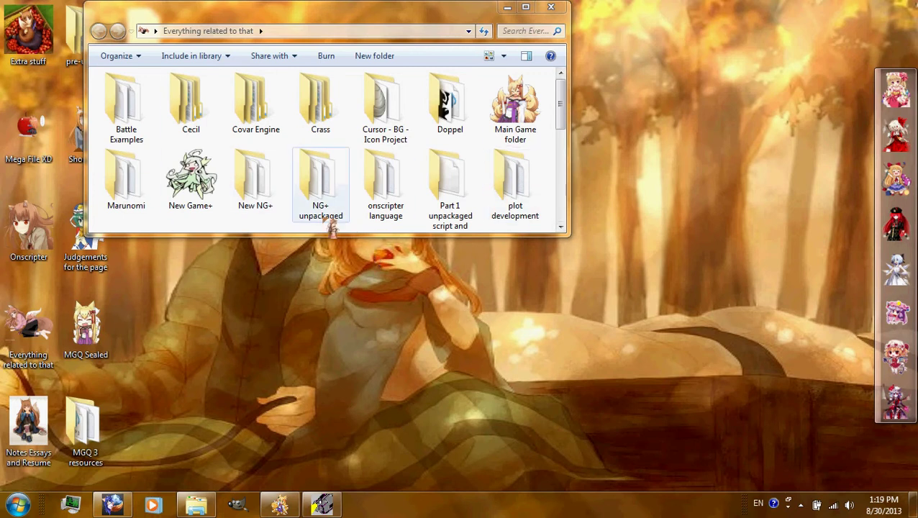
click(538, 132)
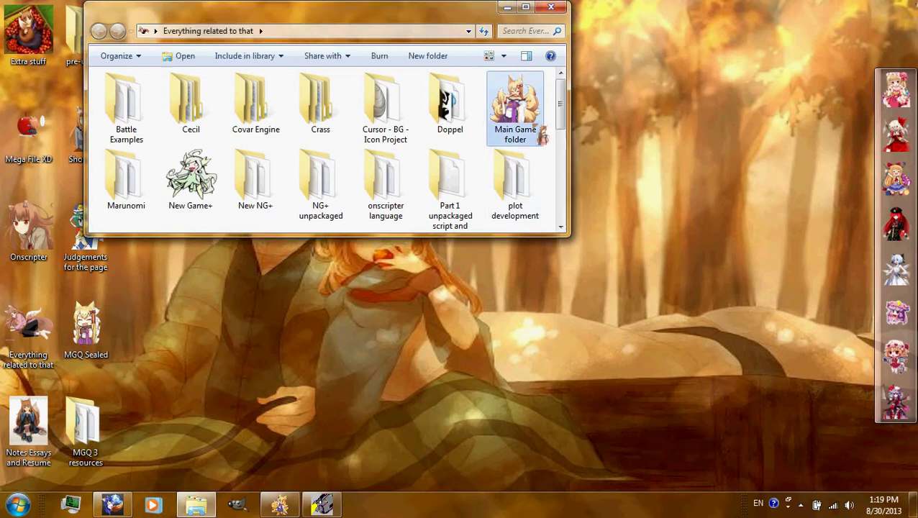
click(167, 191)
click(282, 168)
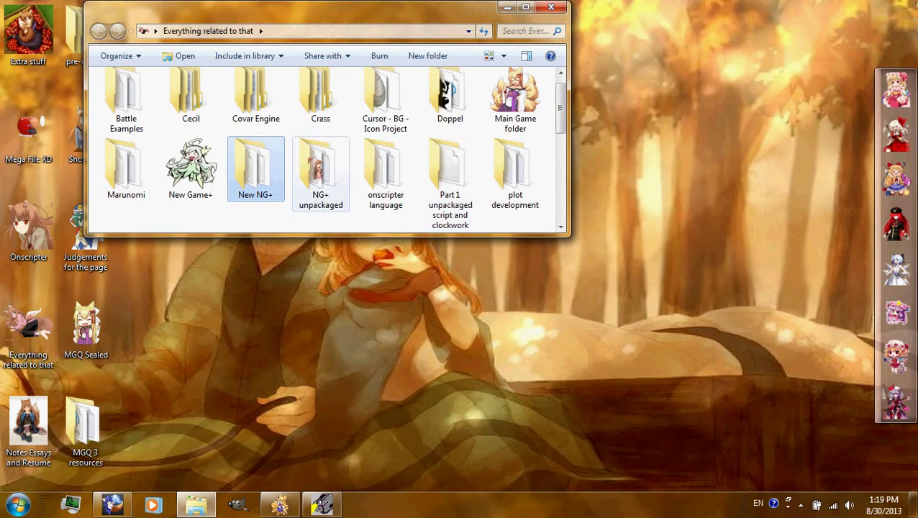
click(191, 104)
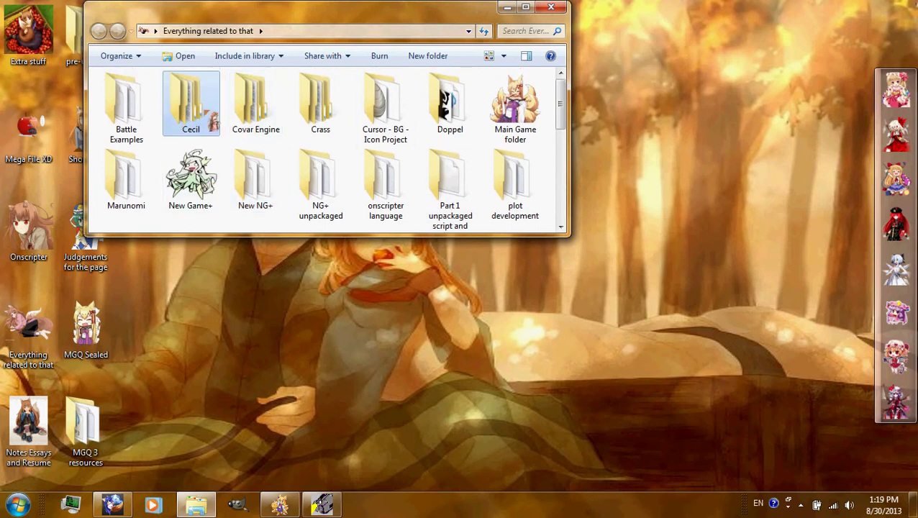
click(386, 180)
scroll(431, 158, down, 2)
click(451, 180)
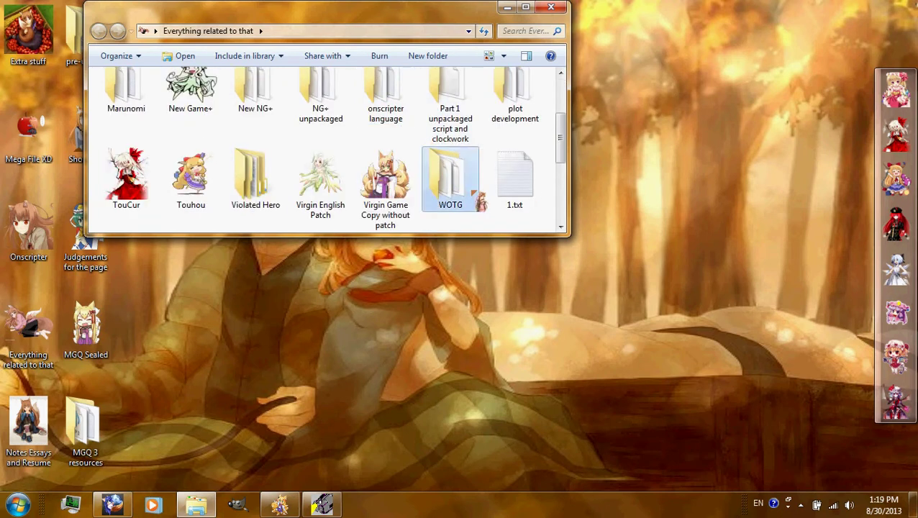
scroll(476, 192, up, 2)
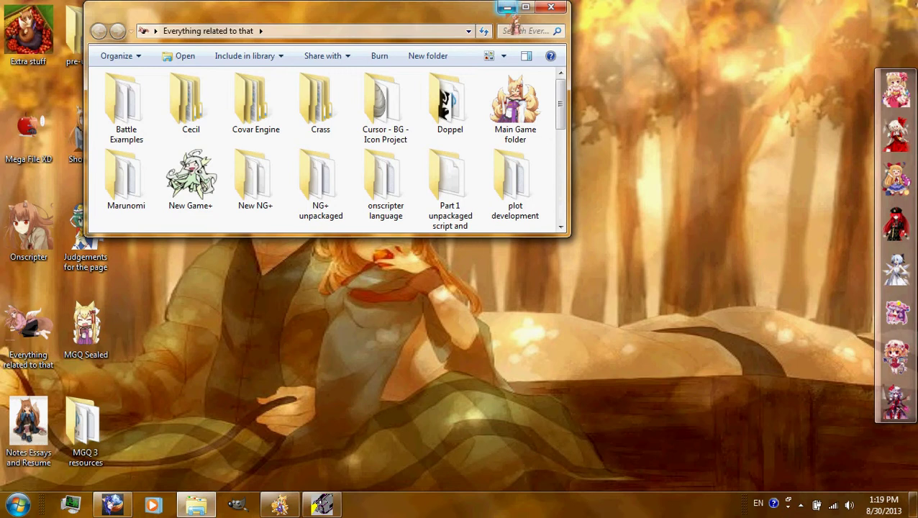
click(507, 9)
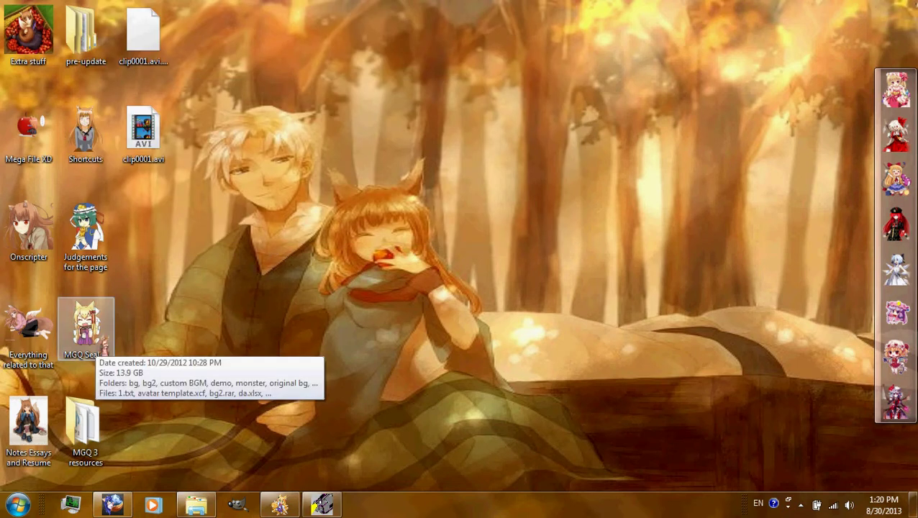
Open the Sealed folder inside MGQ Sealed on the desktop, and enlarge and reposition its window.
double_click(101, 350)
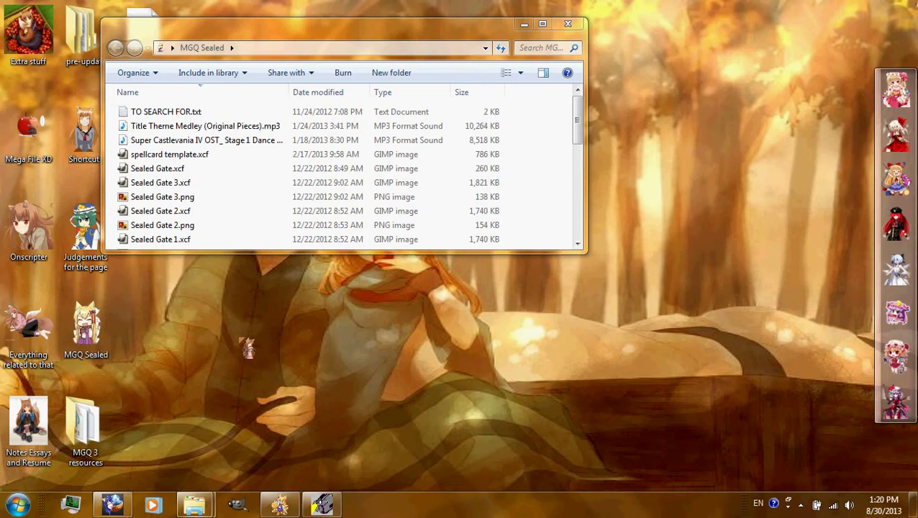
scroll(328, 166, down, 8)
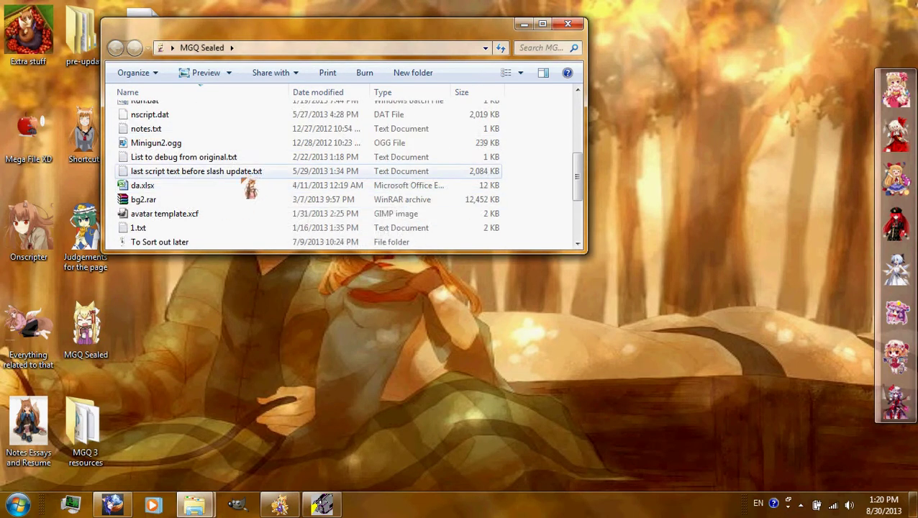
double_click(190, 173)
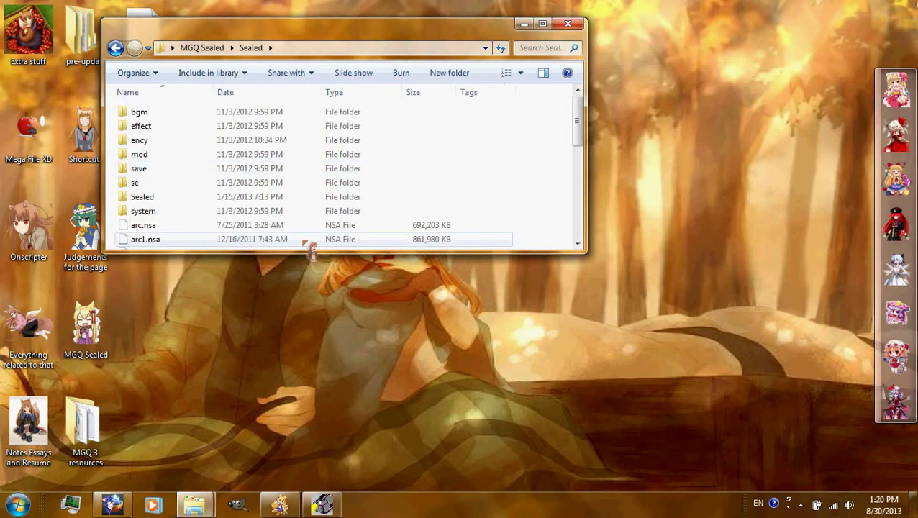
drag(301, 249, 298, 357)
drag(295, 30, 518, 52)
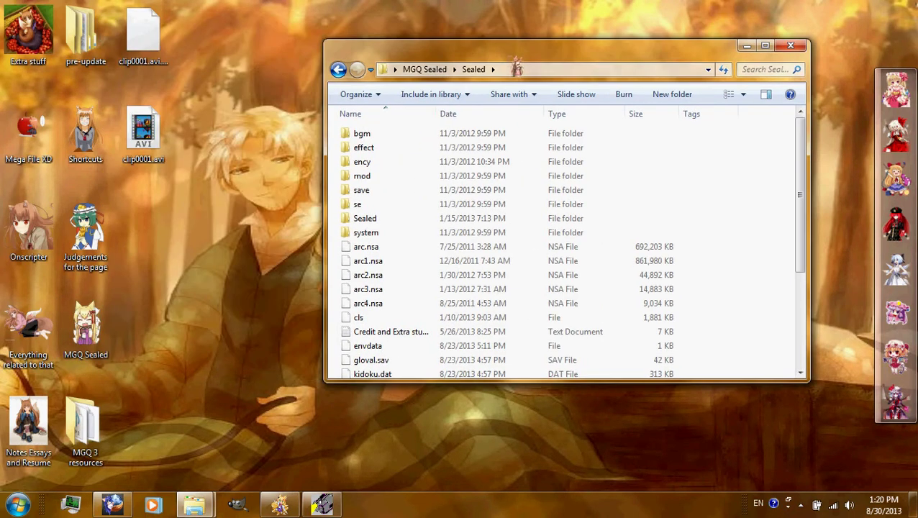
Examine the game files in the Sealed folder, focusing on arc.nsa and arc1.nsa and their sizes.
click(554, 260)
ctrl+click(586, 247)
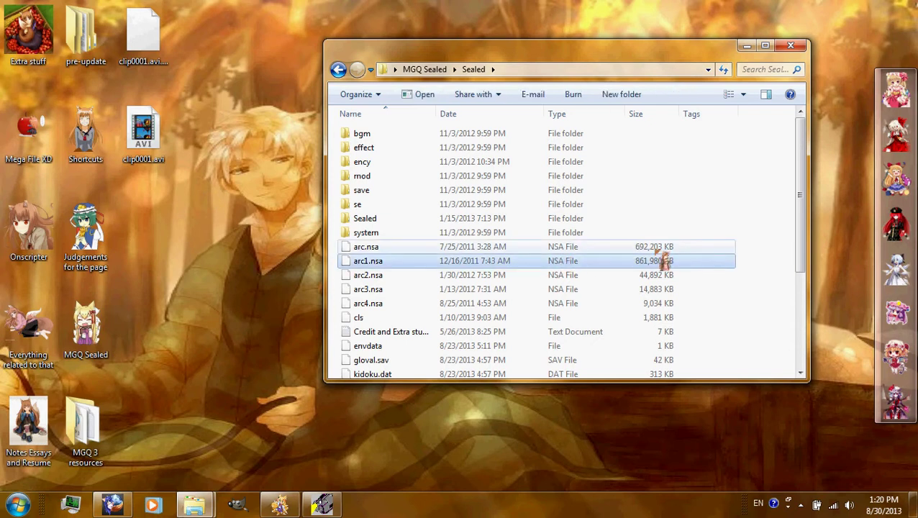
scroll(575, 287, down, 3)
click(224, 291)
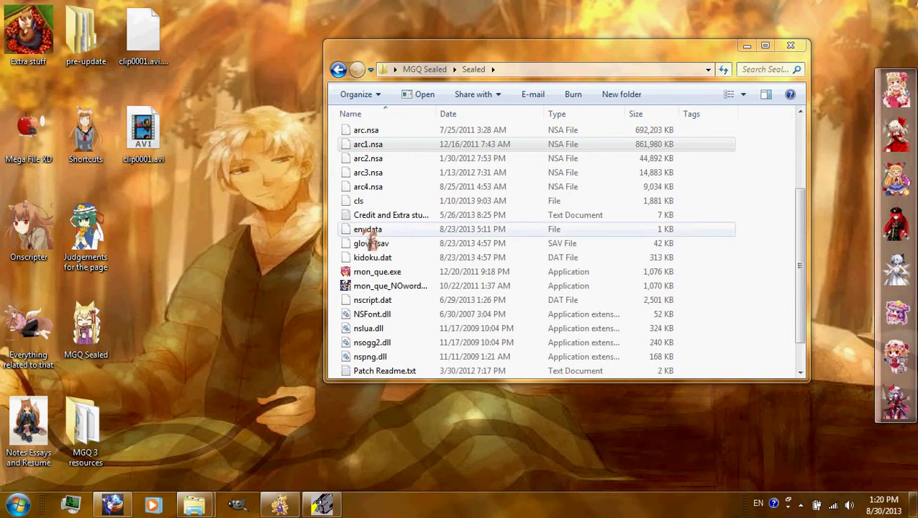
click(403, 131)
key(Up)
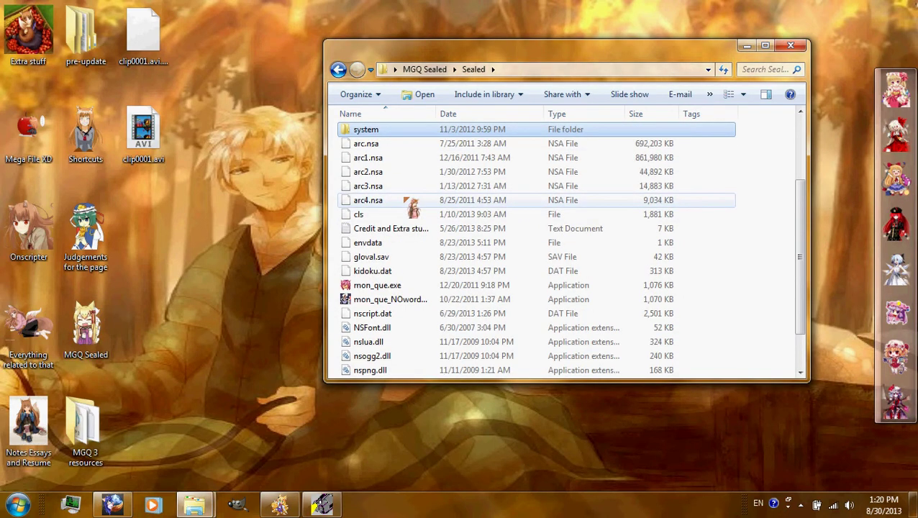
key(Down)
key(Down)
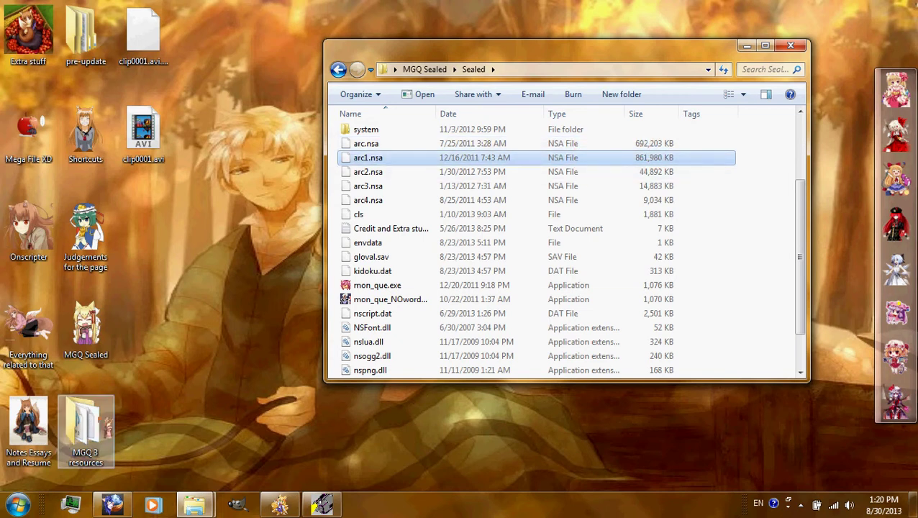
Check arc2.nsa in the New NG+ folder for comparison, and close that window to return to the Sealed folder.
mouse_move(194, 504)
click(118, 440)
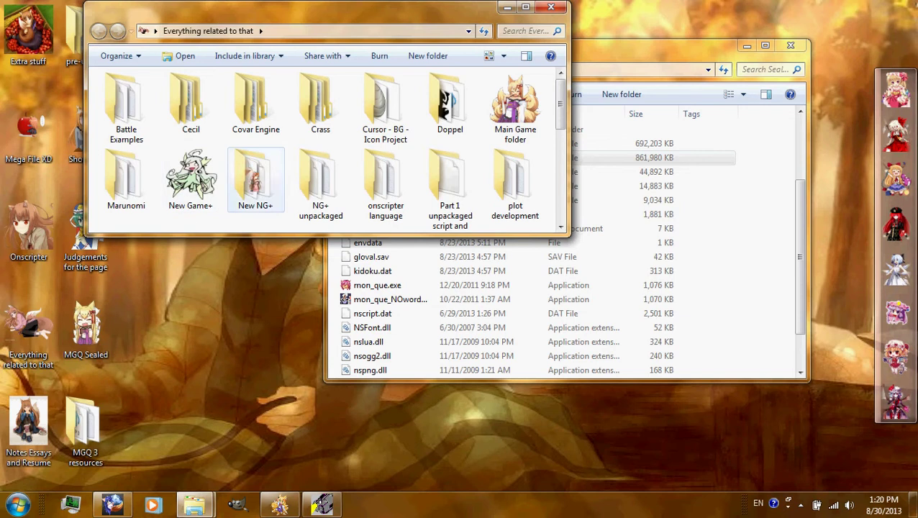
double_click(255, 179)
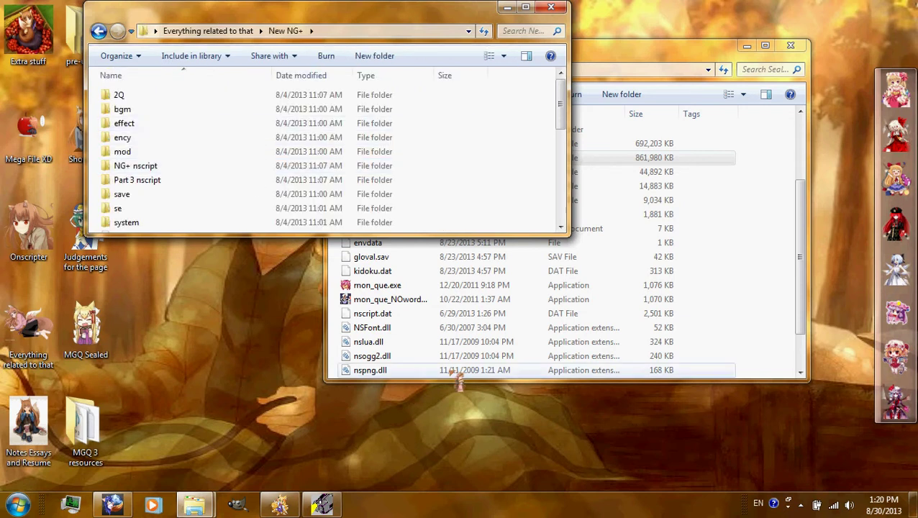
click(358, 225)
scroll(303, 194, down, 3)
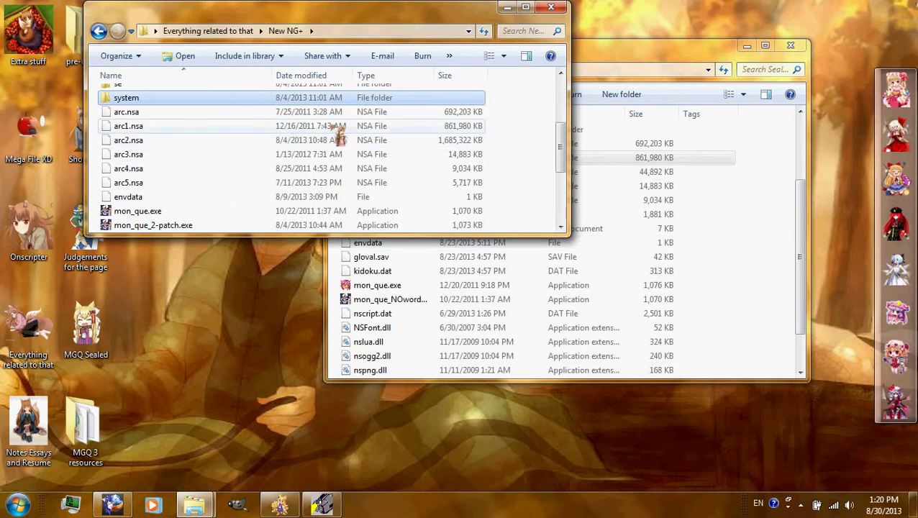
click(160, 144)
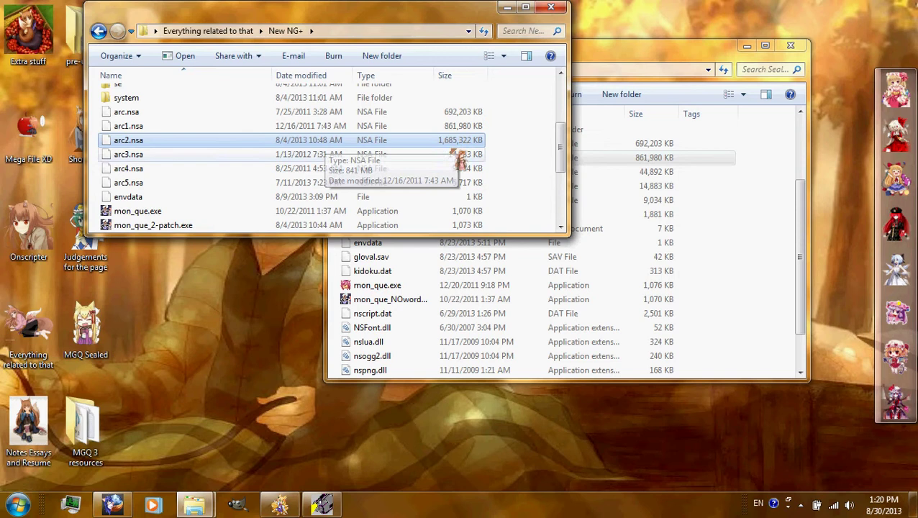
scroll(515, 33, down, 1)
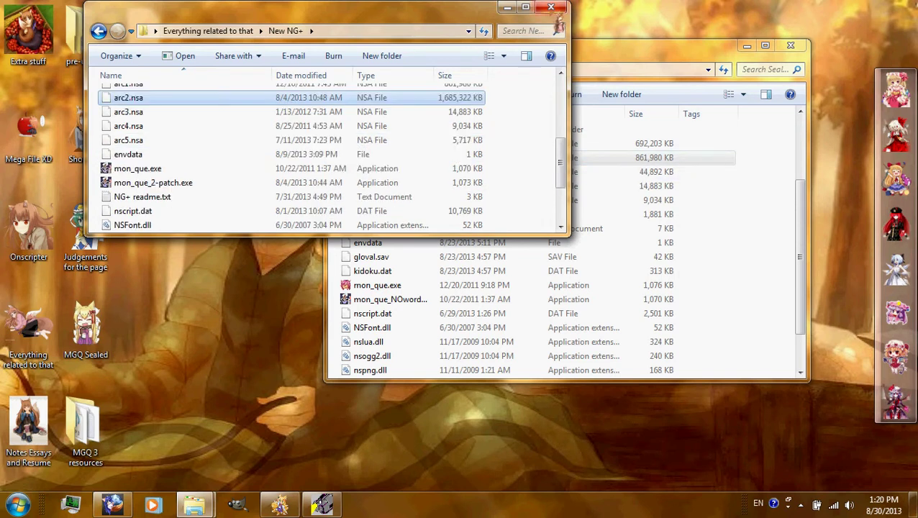
click(551, 7)
click(590, 285)
scroll(615, 257, up, 2)
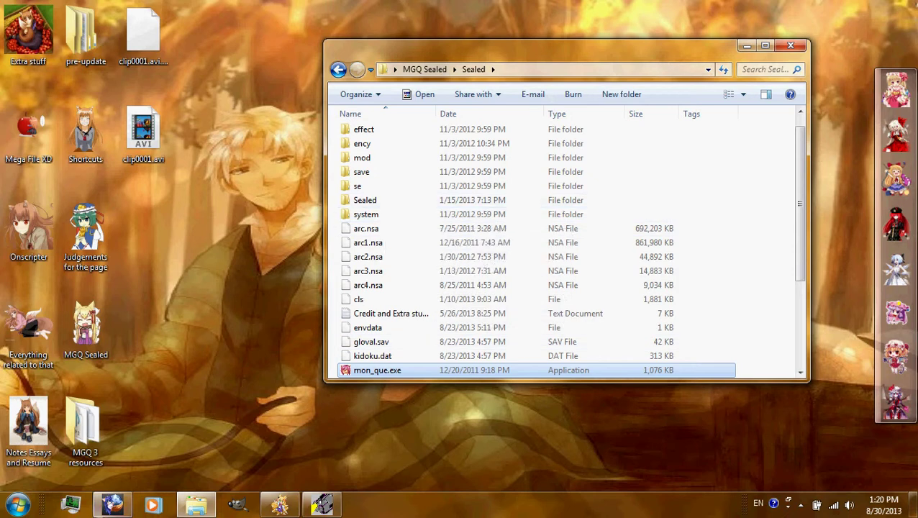
Switch to Firefox and load the Sealed page of the Monster Girl Quest Wiki.
click(70, 505)
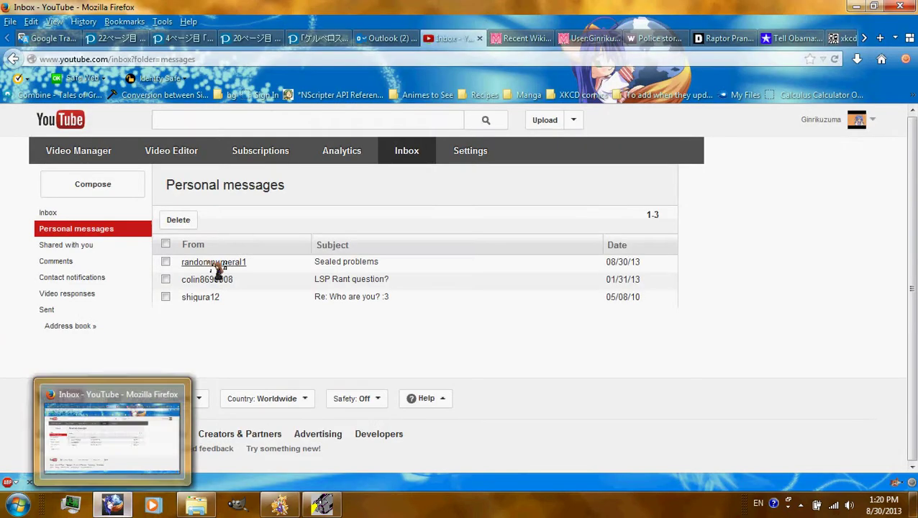
click(133, 402)
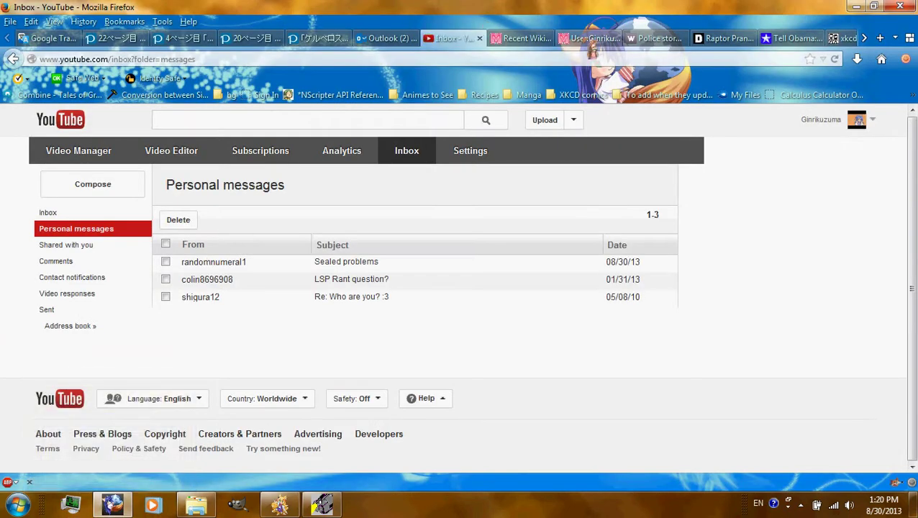
click(593, 44)
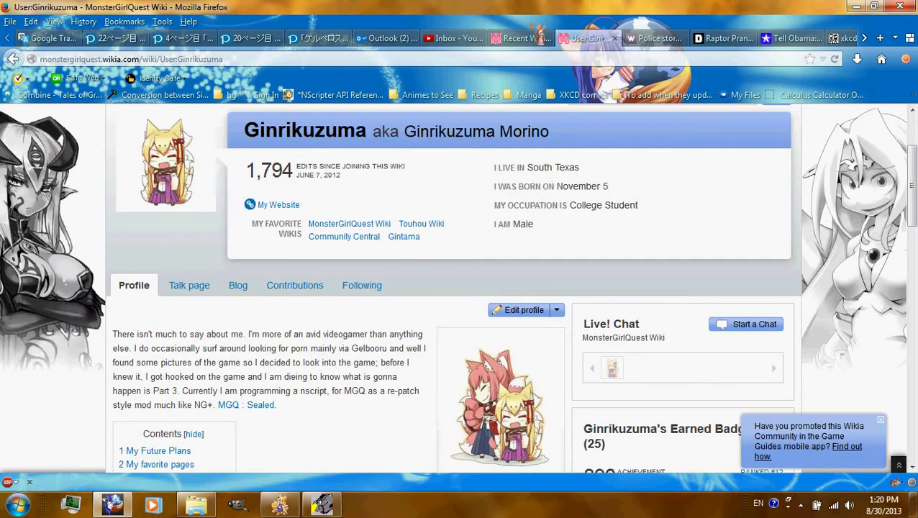
click(534, 42)
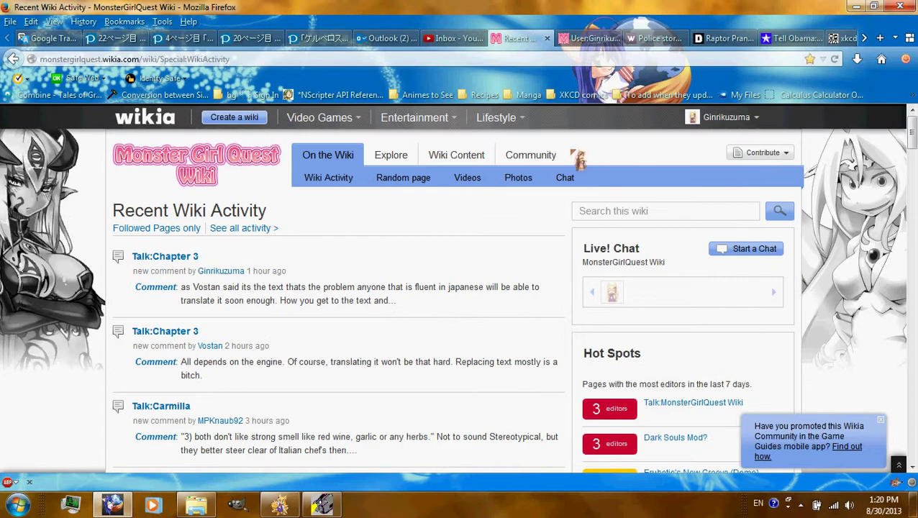
click(381, 59)
text(search.answers.com/)
key(Down)
key(Return)
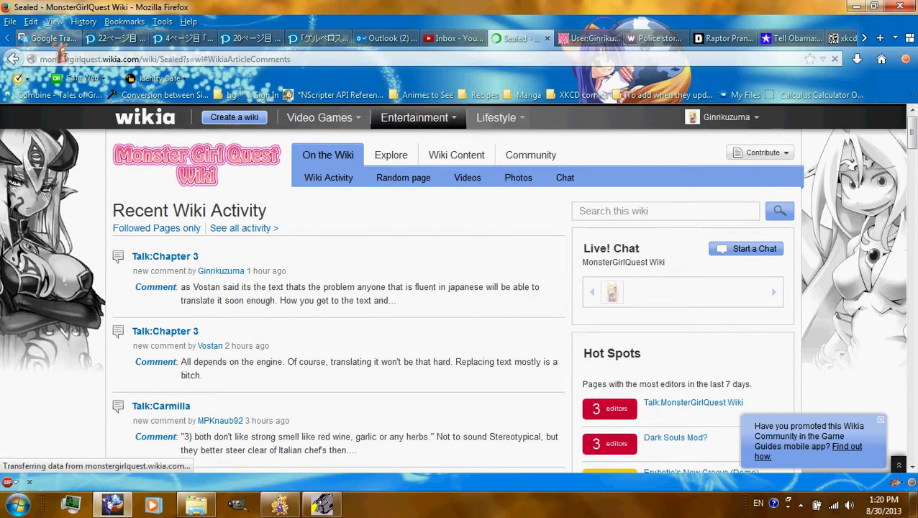
Search the Sealed page for "Full" and locate the download links for the mod folders and script.
key(ctrl+f)
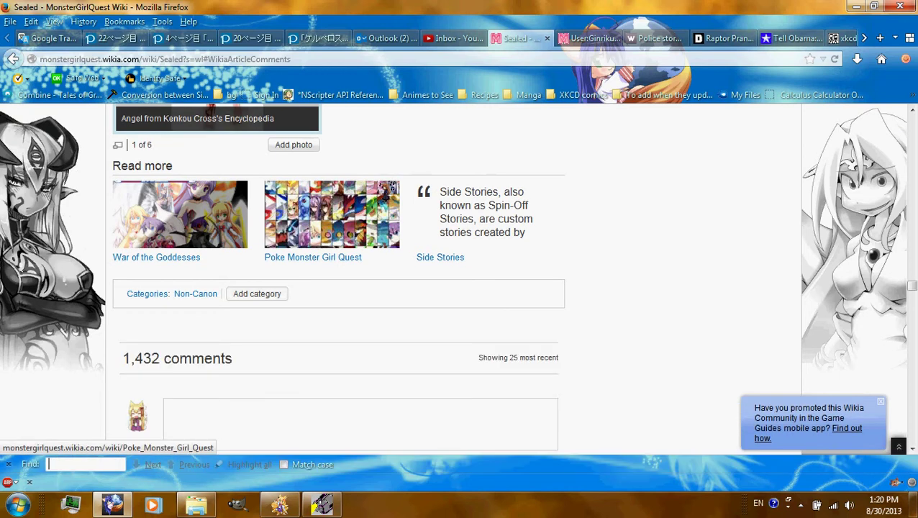
text(Full)
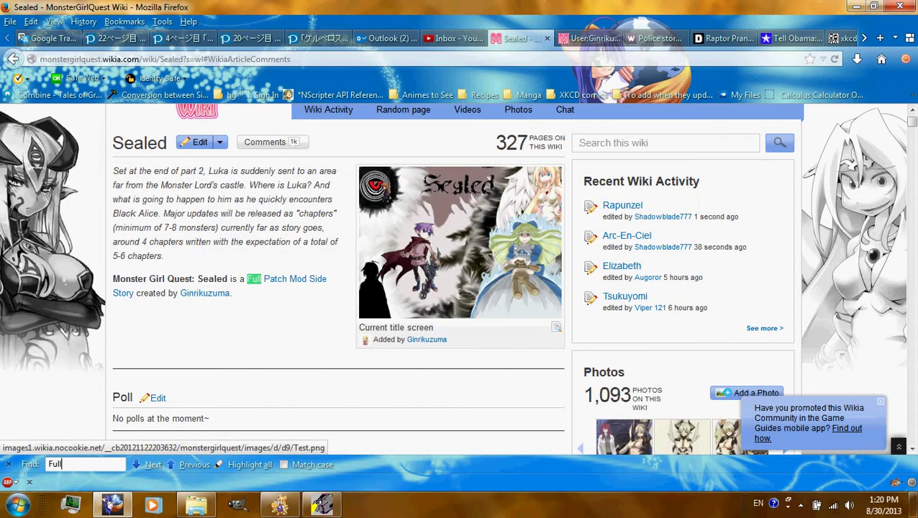
click(147, 465)
click(147, 465)
click(146, 464)
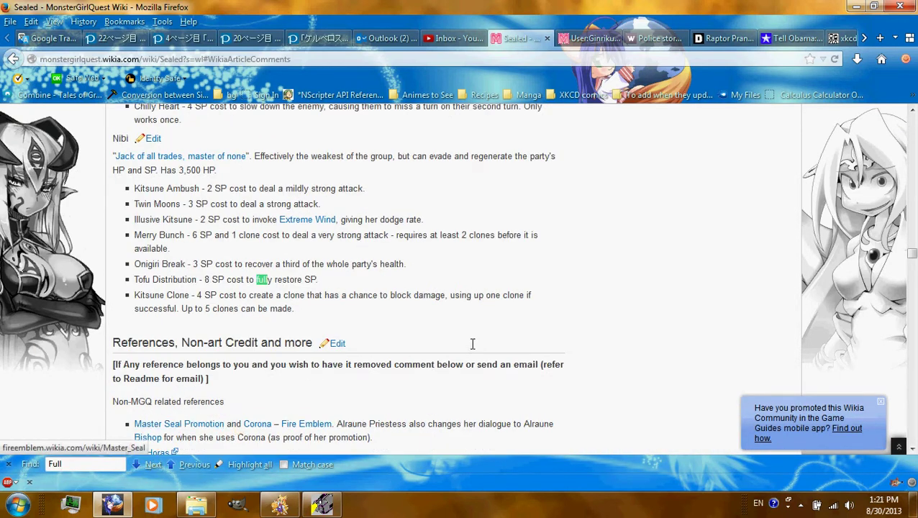
scroll(460, 343, down, 5)
scroll(443, 342, down, 10)
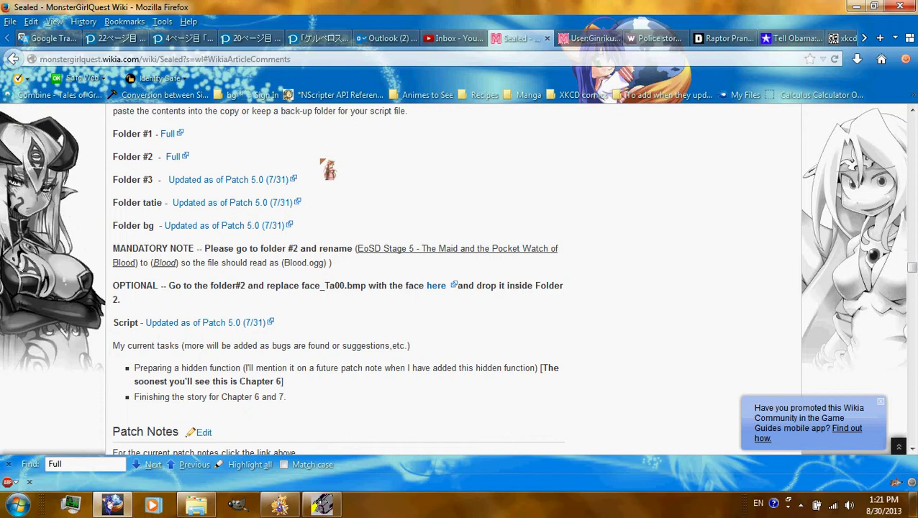
scroll(188, 174, up, 2)
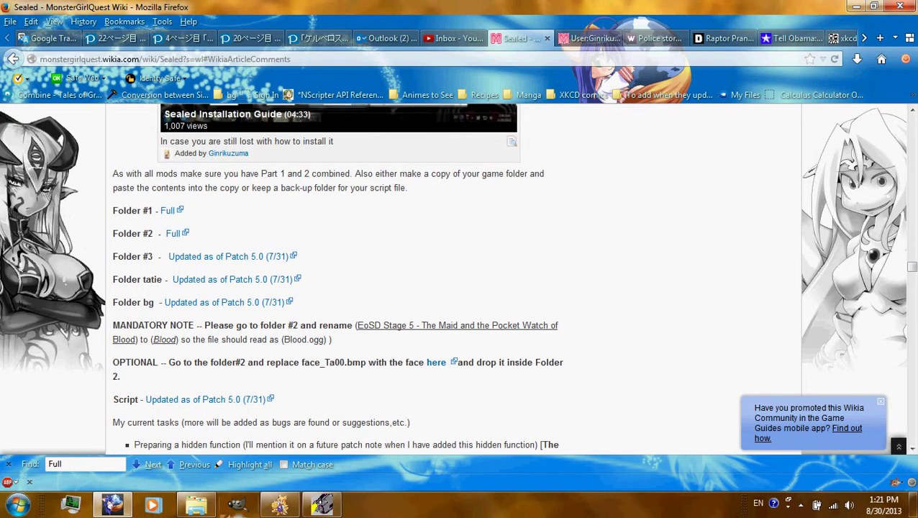
Switch to File Explorer, view the contents of the inner Sealed folder, and return to the wiki's folder download list.
click(195, 503)
click(365, 202)
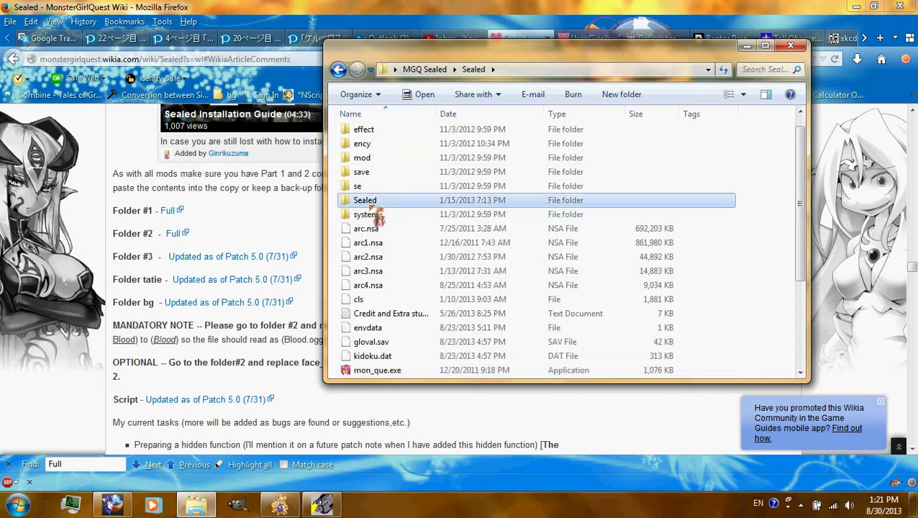
double_click(375, 204)
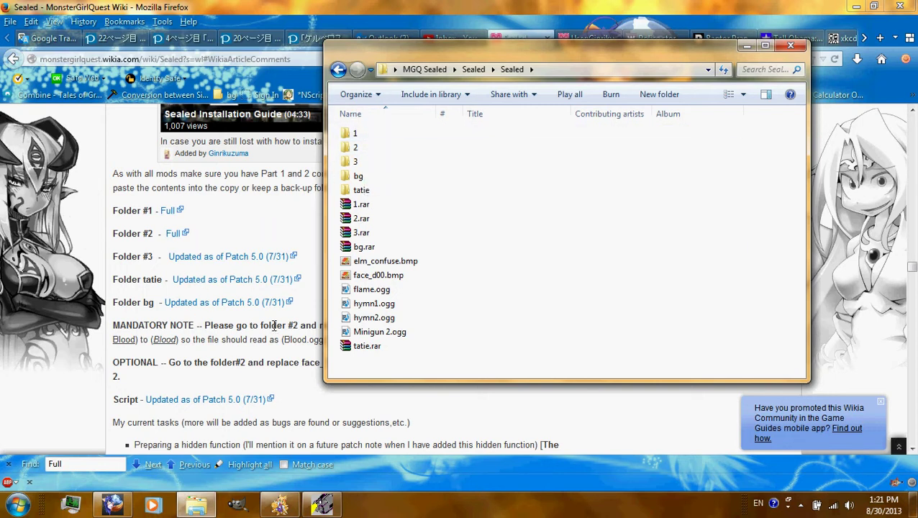
triple_click(241, 232)
click(205, 210)
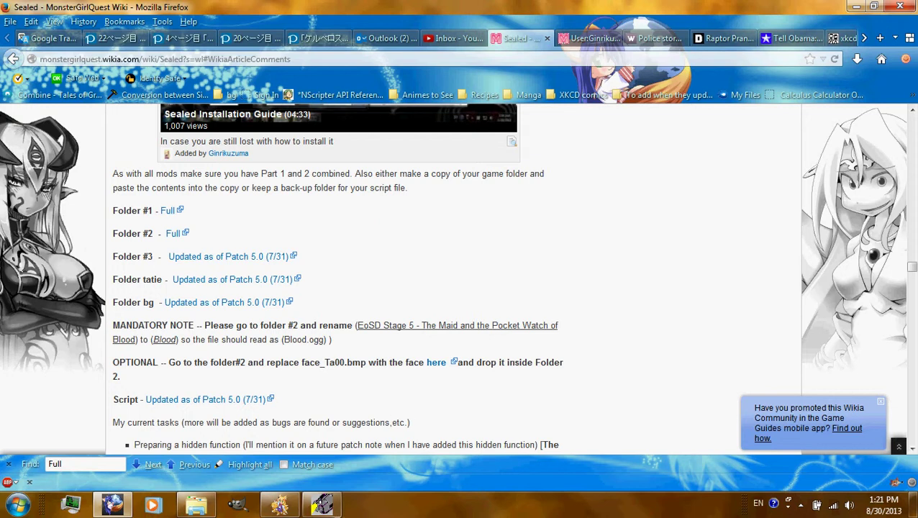
Bring the File Explorer window back and go up to the parent Sealed folder in MGQ Sealed.
click(198, 505)
click(498, 251)
key(BackSpace)
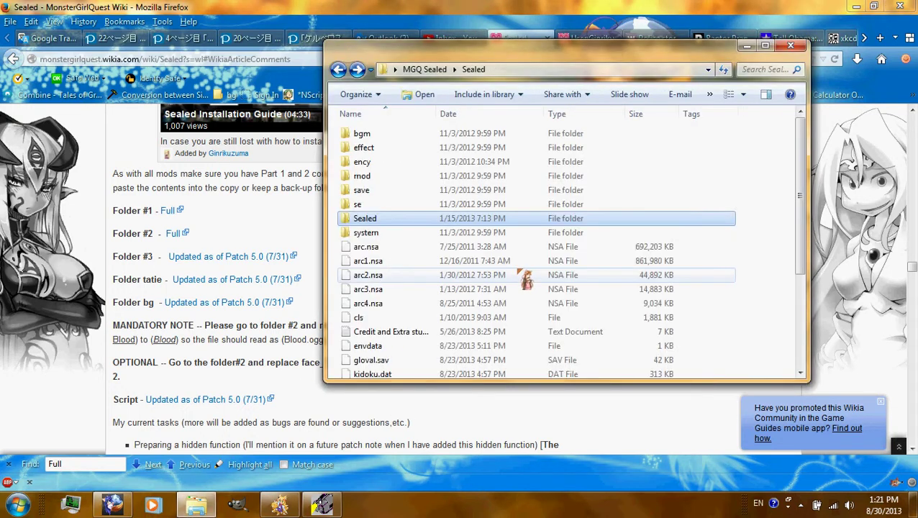
Select the inner Sealed folder in File Explorer, then return to the wiki and review the folder download links and installation notes.
click(392, 305)
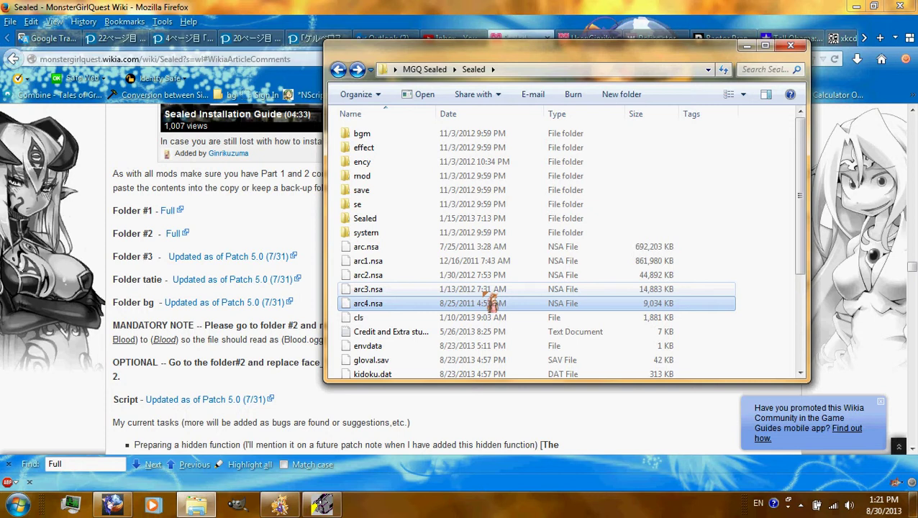
click(425, 220)
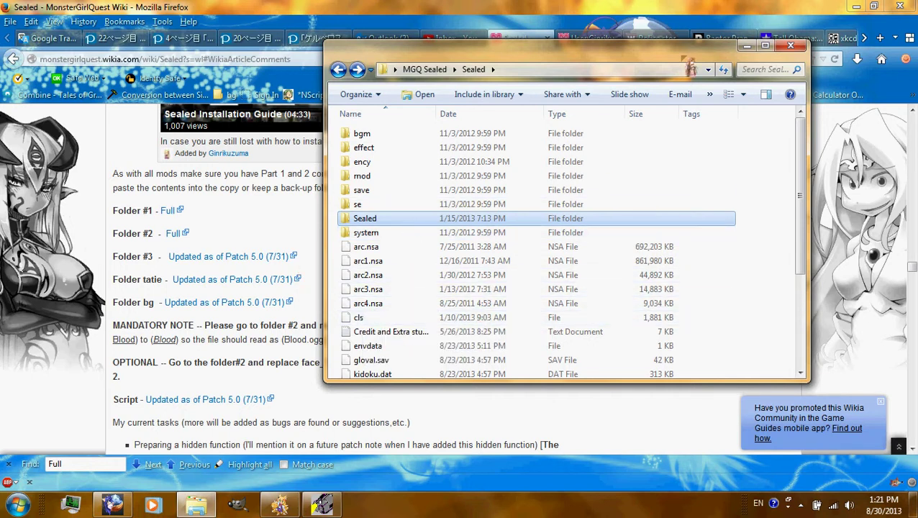
click(746, 45)
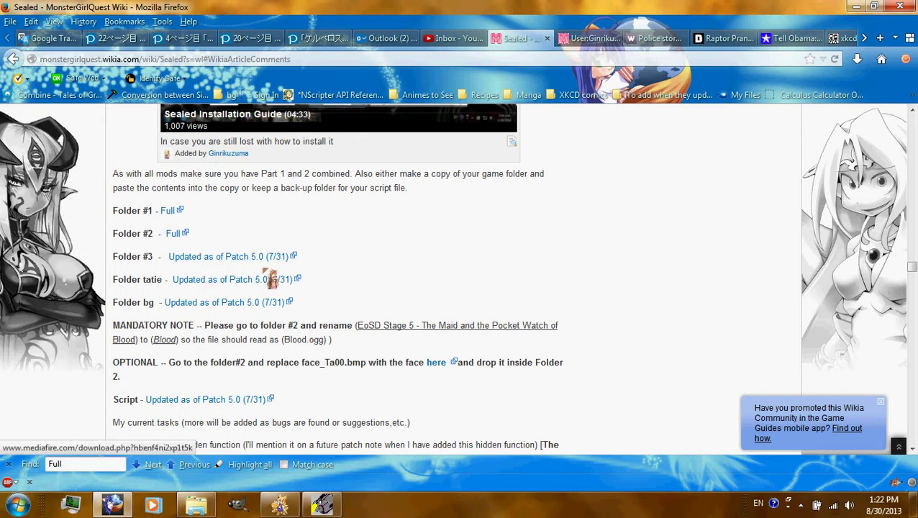
scroll(287, 281, down, 2)
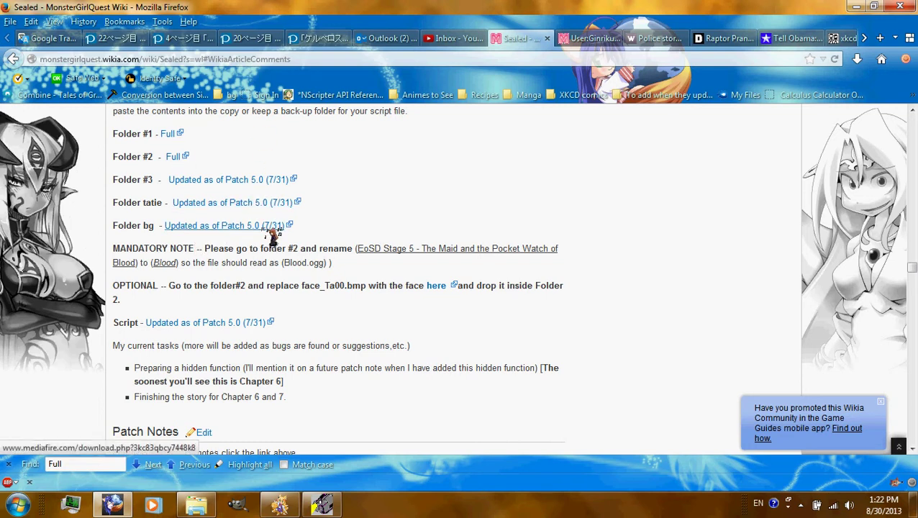
scroll(273, 203, down, 1)
scroll(280, 186, down, 1)
scroll(316, 151, up, 4)
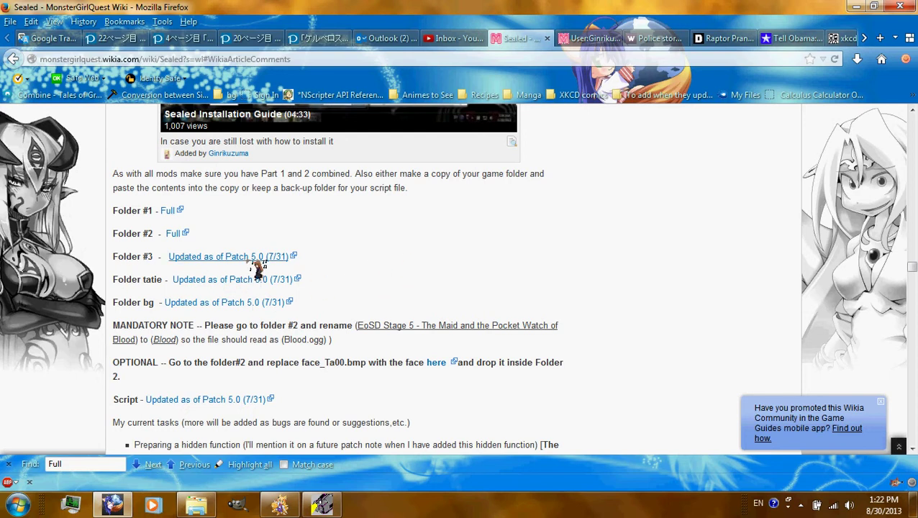
Switch to File Explorer, check the contents of the inner Sealed folder, and select nscript.dat in its parent folder.
click(855, 7)
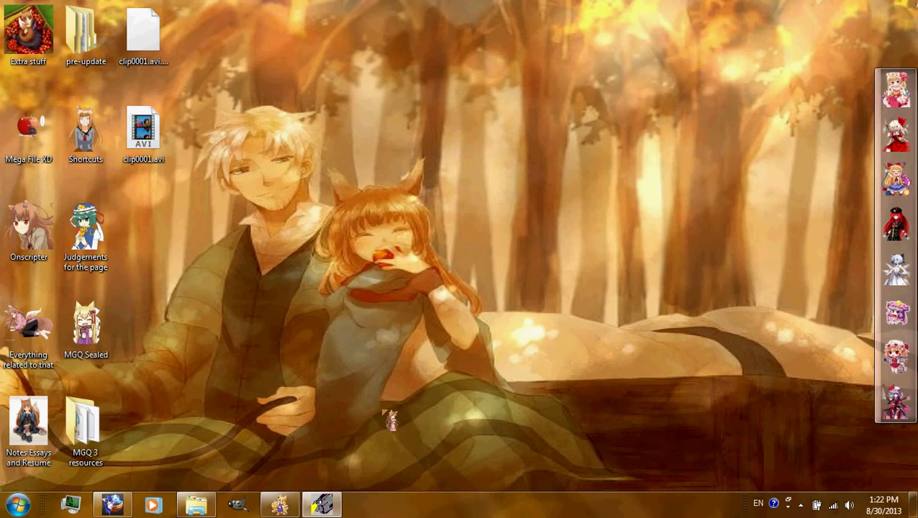
click(195, 503)
double_click(376, 219)
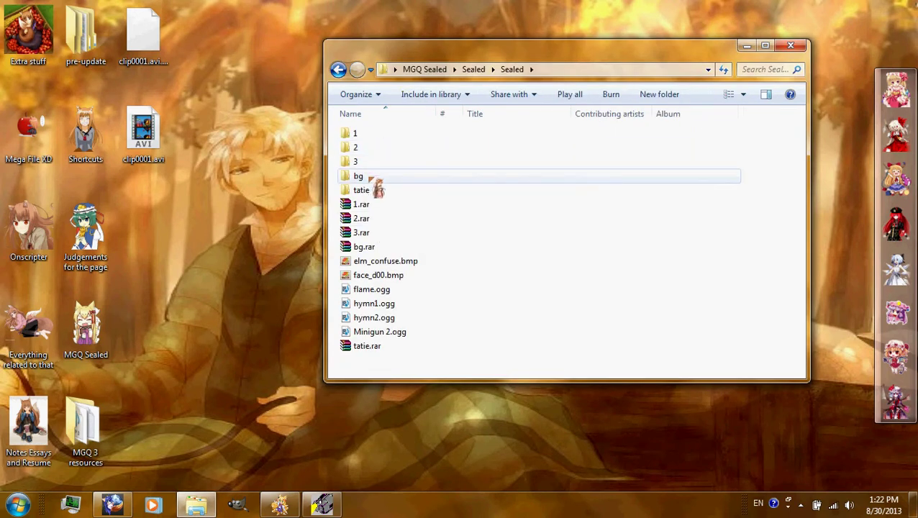
key(BackSpace)
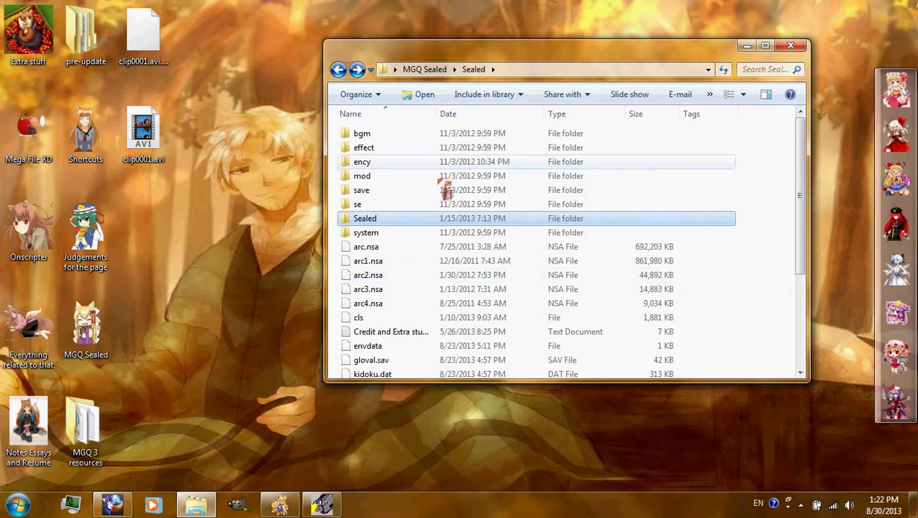
scroll(446, 288, down, 4)
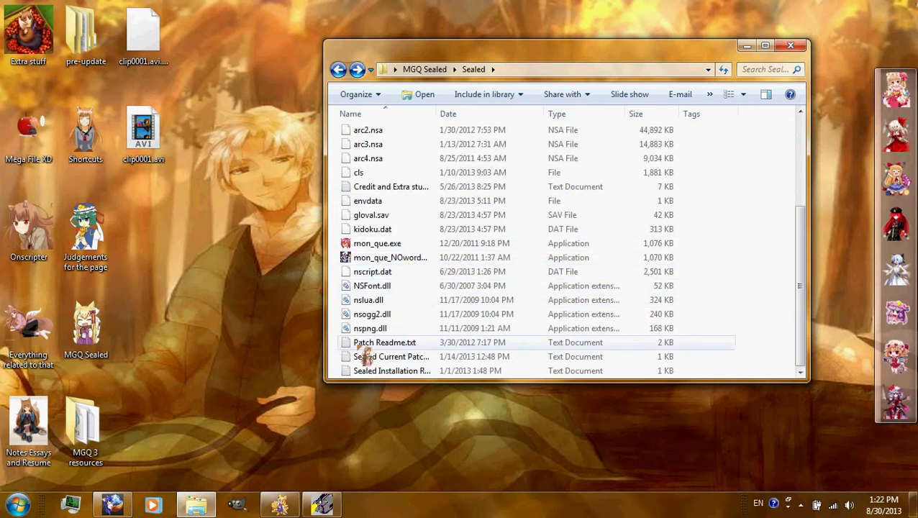
click(373, 272)
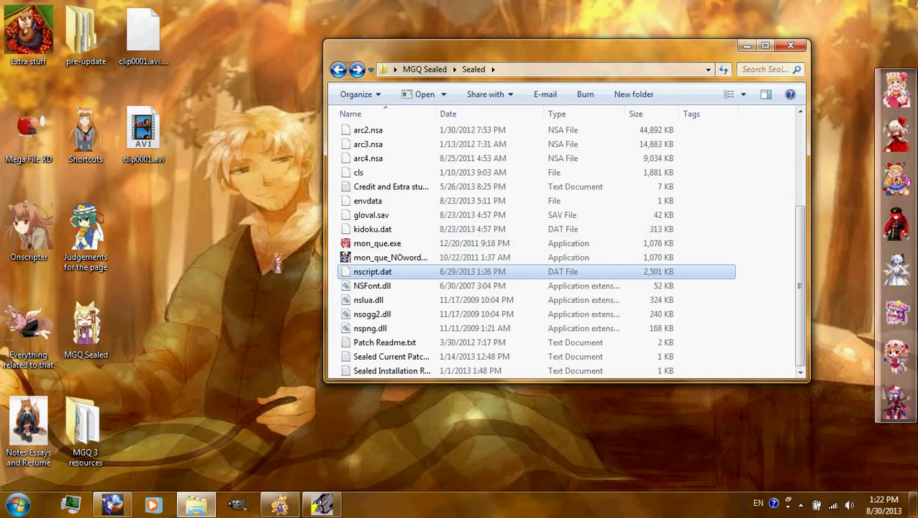
Open the "Everything related to that" desktop folder, view its Main Game folder, and go back.
click(272, 275)
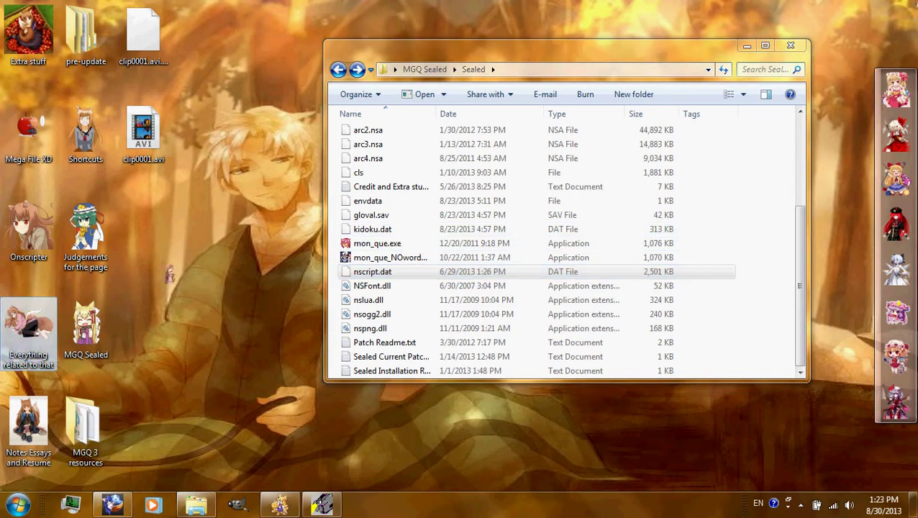
double_click(24, 351)
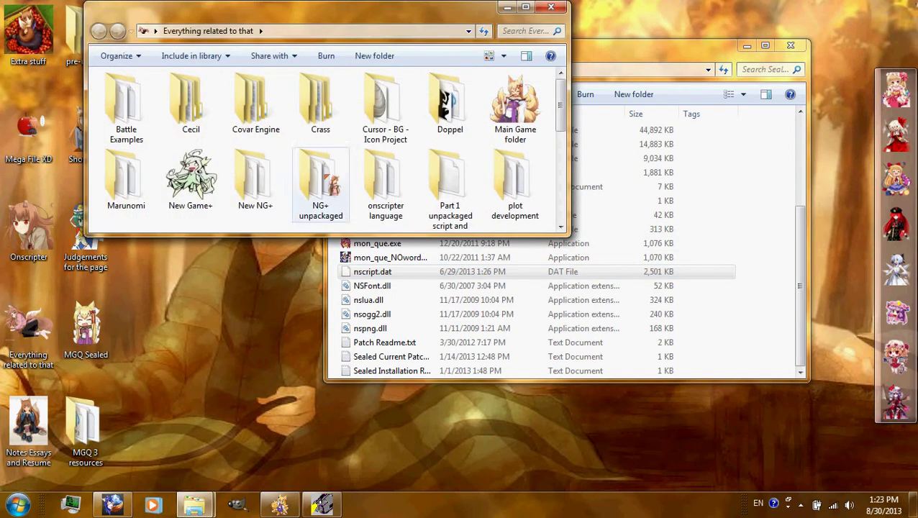
double_click(515, 105)
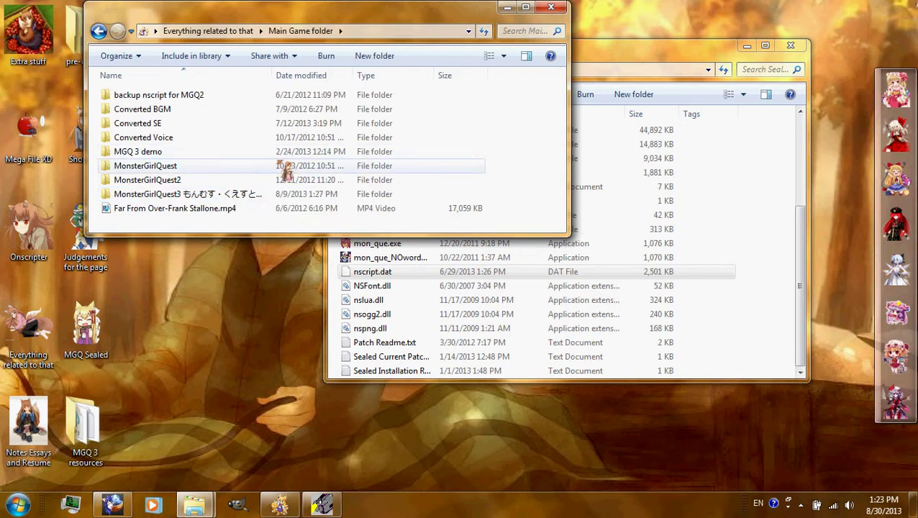
key(alt+Left)
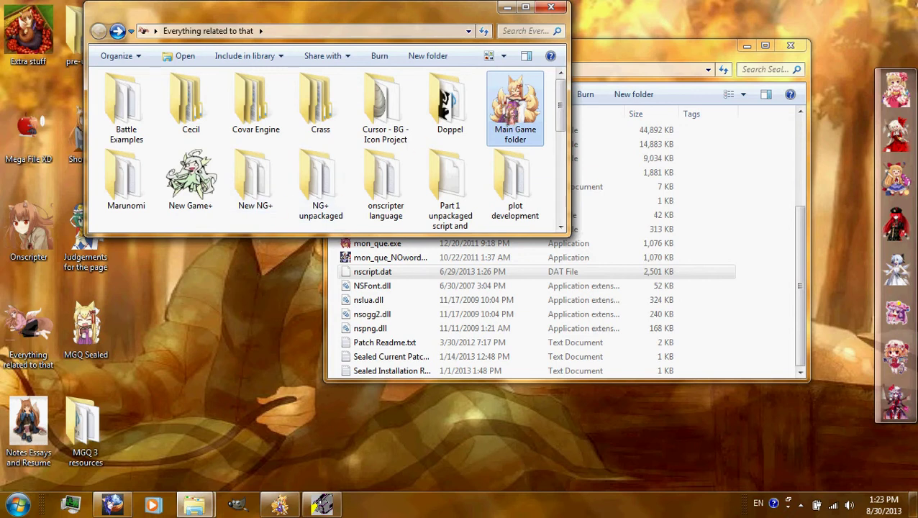
click(495, 130)
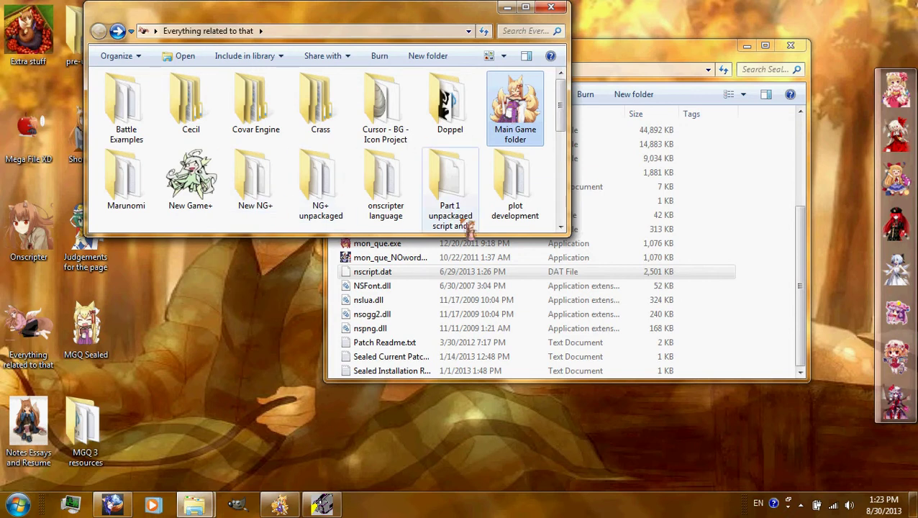
Bring the MGQ Sealed window forward, open its inner Sealed folder, and go back to the parent folder.
click(392, 287)
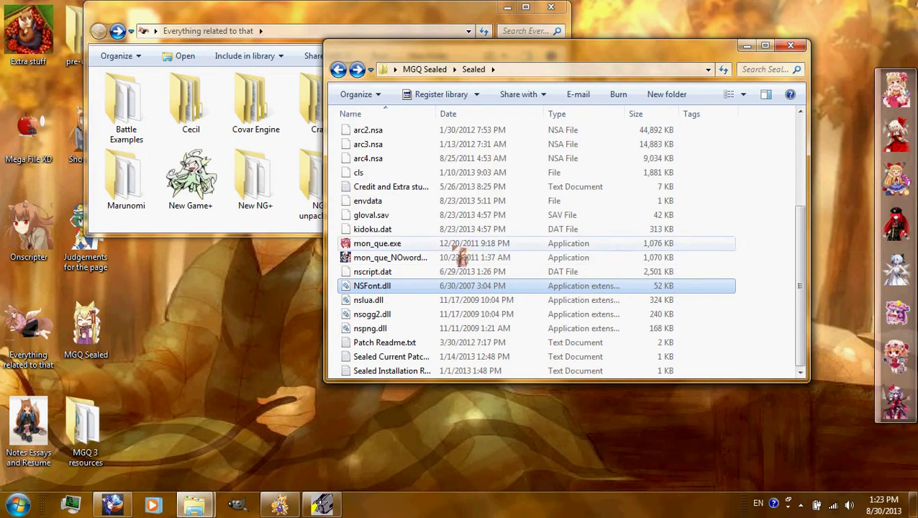
click(242, 368)
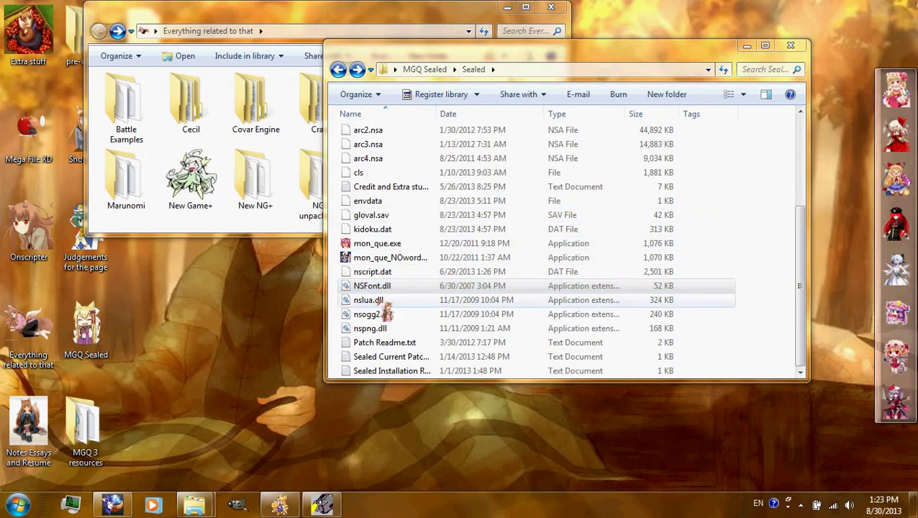
click(397, 159)
scroll(403, 158, up, 2)
double_click(381, 156)
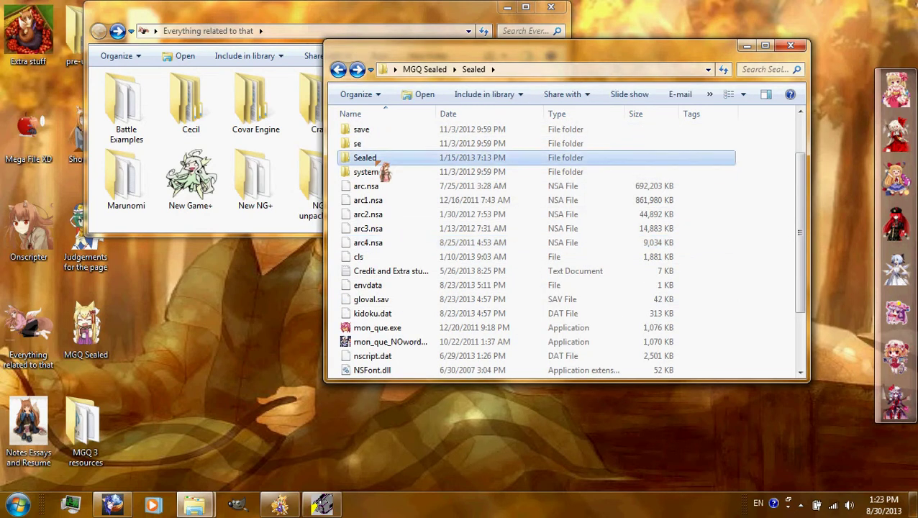
key(BackSpace)
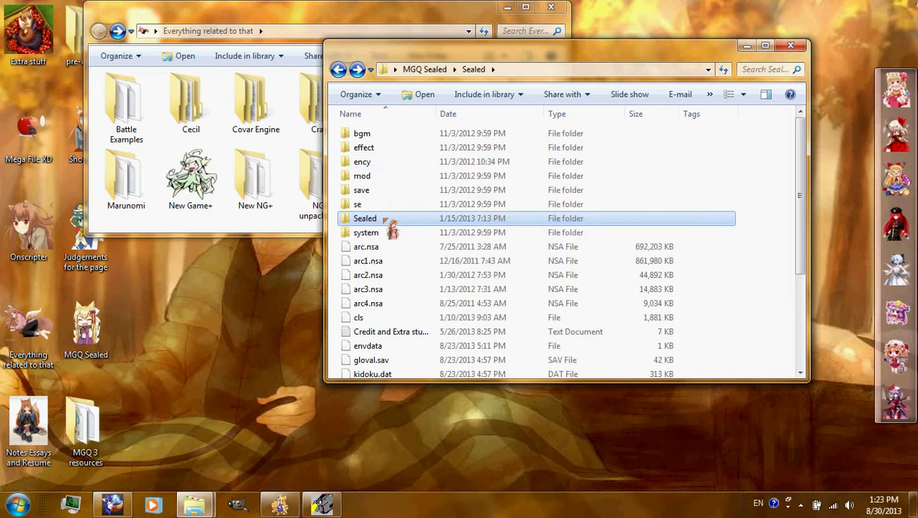
Run mon_que.exe to test the Sealed game, and quit from its title screen.
scroll(400, 266, down, 2)
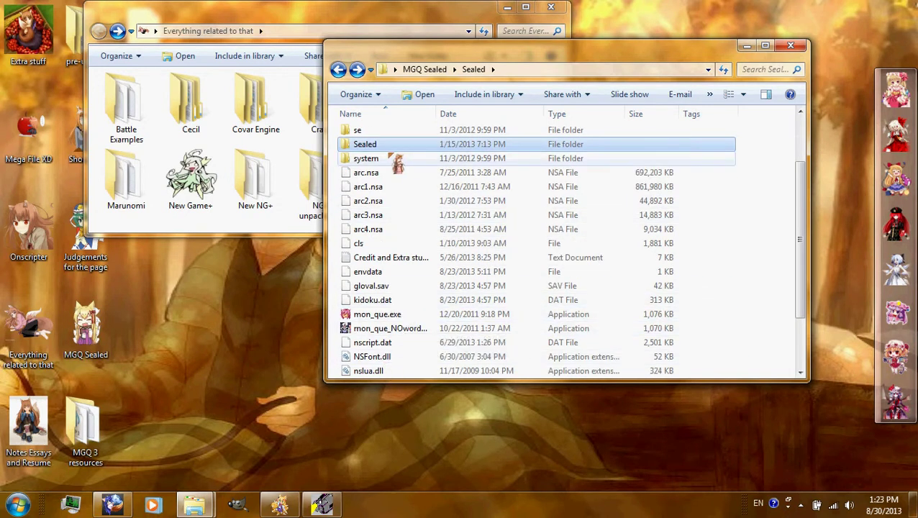
click(405, 316)
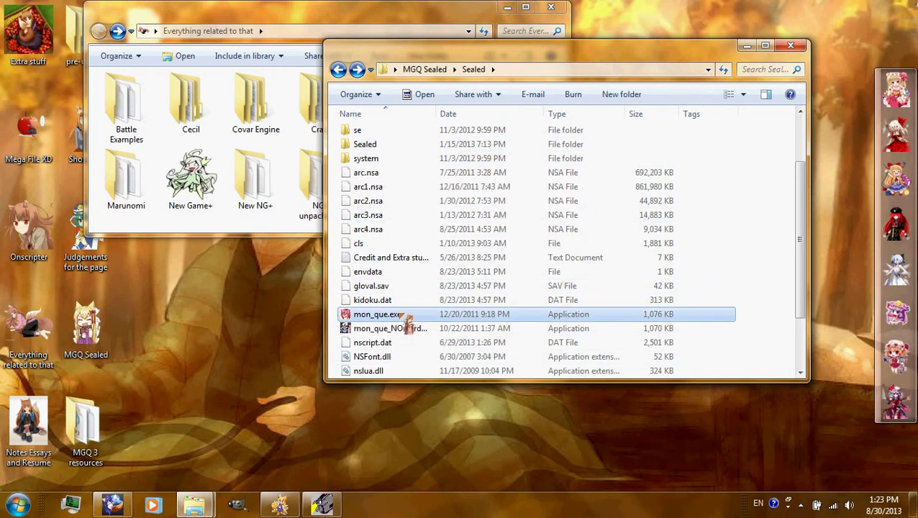
double_click(397, 319)
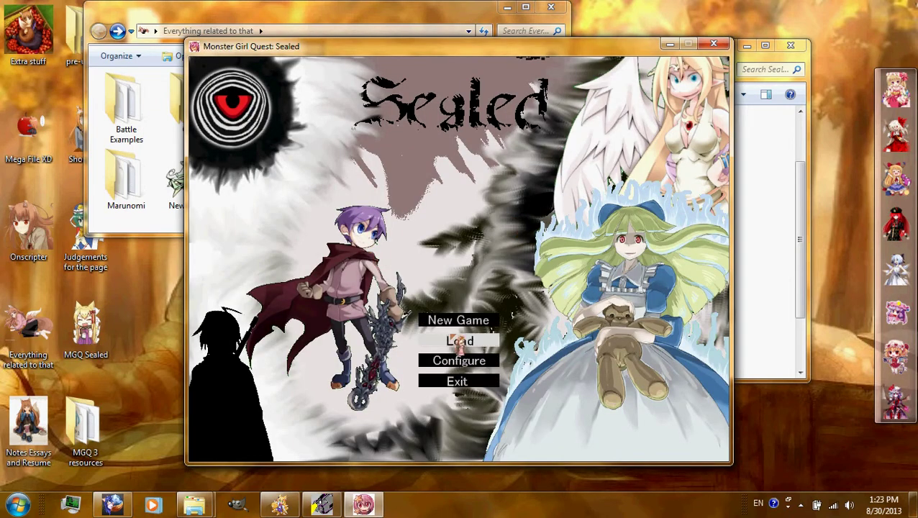
click(448, 381)
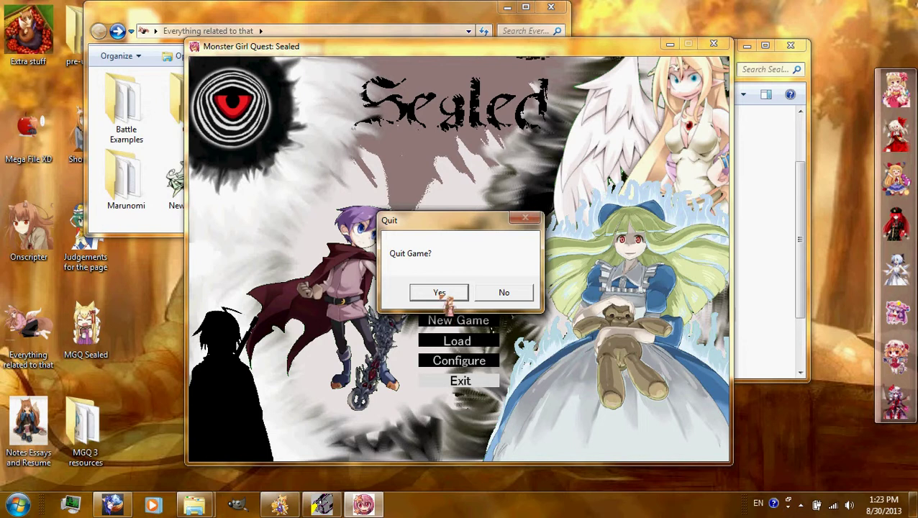
click(443, 294)
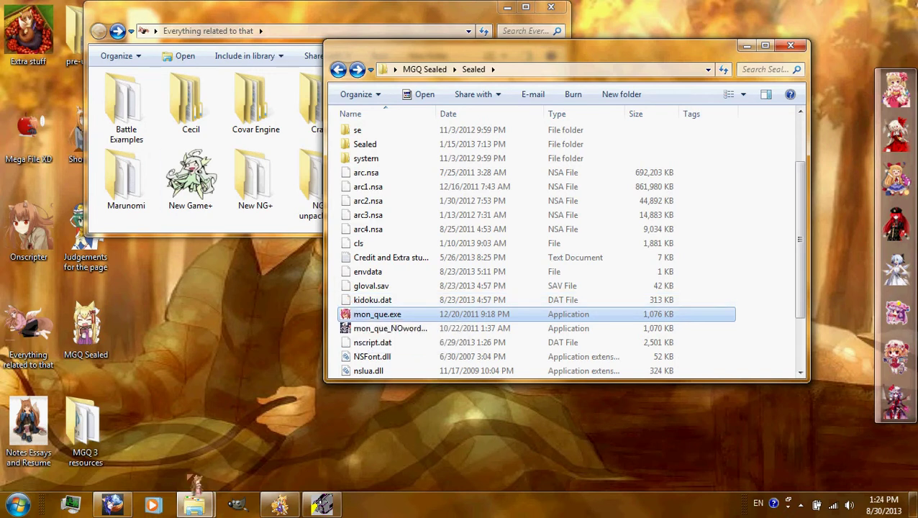
Switch to Notepad++, glance at the music entries in mine.txt, and return to File Explorer.
click(279, 503)
scroll(372, 367, down, 5)
click(348, 256)
right_click(348, 256)
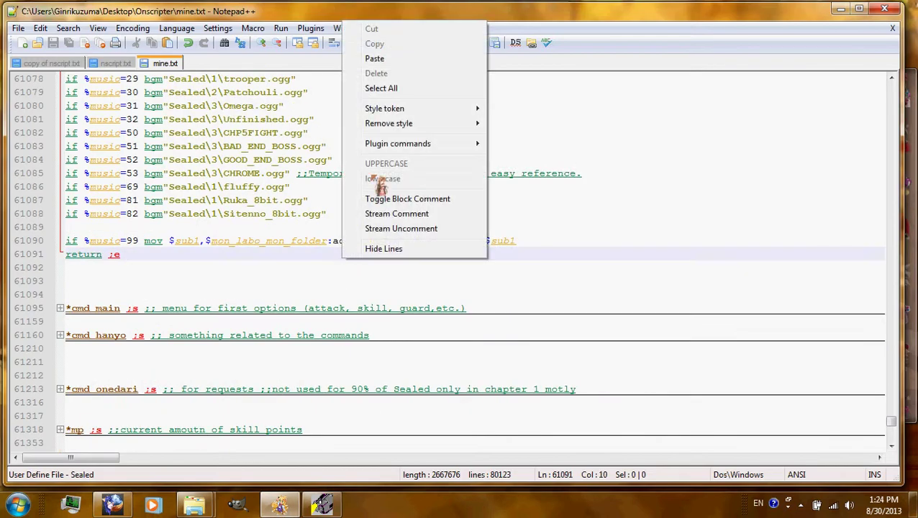
click(645, 113)
click(840, 9)
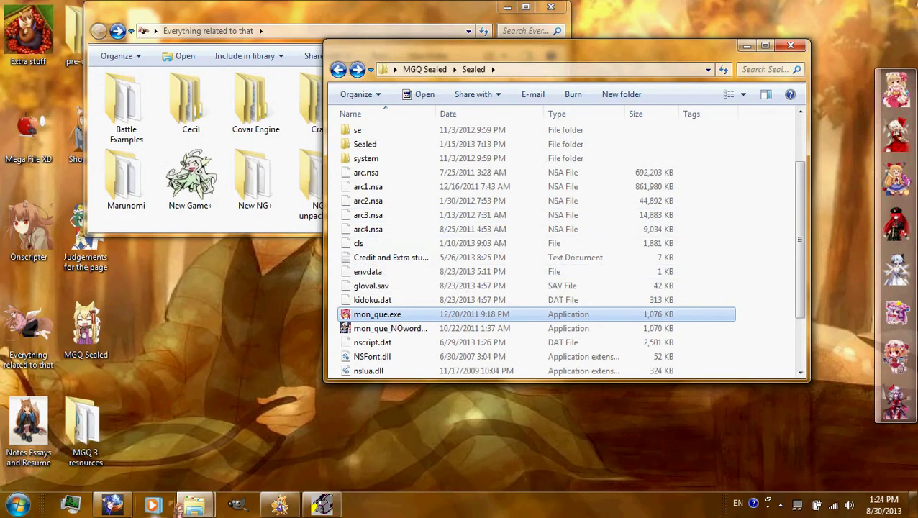
Switch to Firefox and find the comments section below the patch notes on the wiki's Sealed page.
click(112, 504)
scroll(467, 209, down, 10)
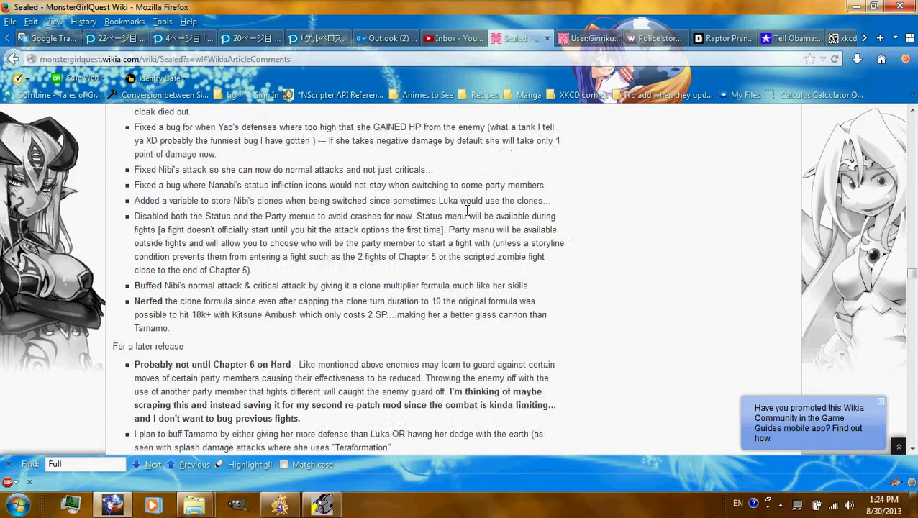
scroll(487, 230, down, 15)
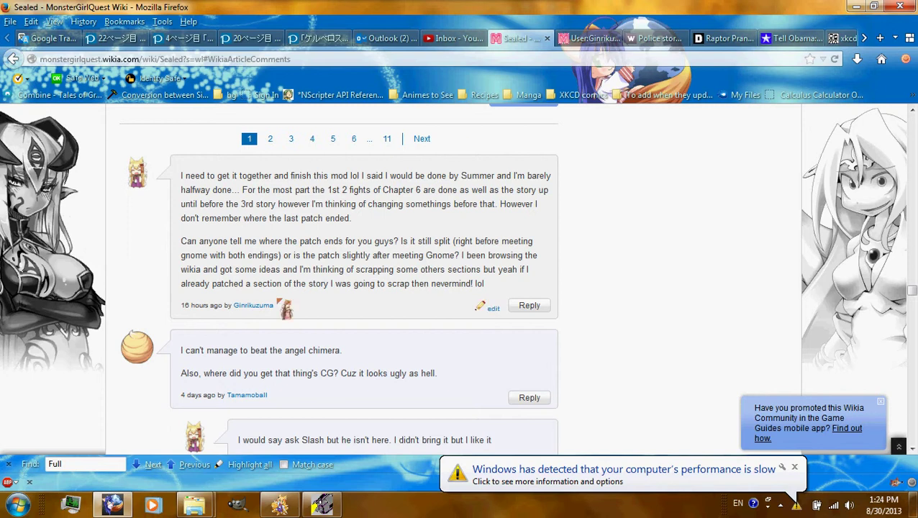
Open the talk page from the mod author's wiki profile, look it over, and return to the Sealed folder in File Explorer.
key(ctrl+Tab)
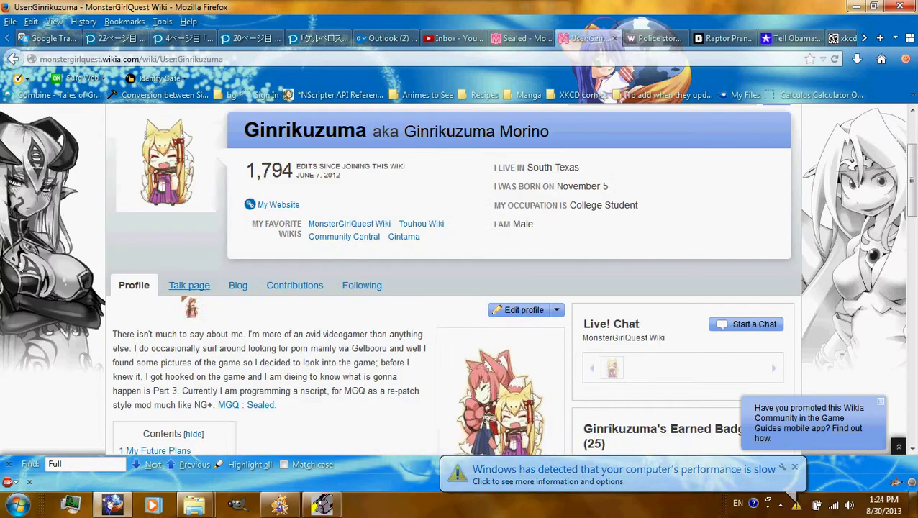
click(204, 289)
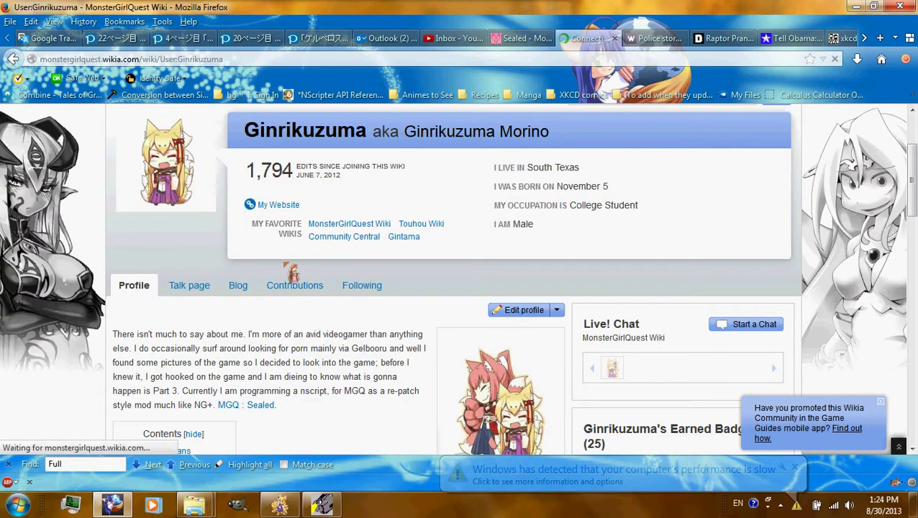
scroll(294, 272, down, 3)
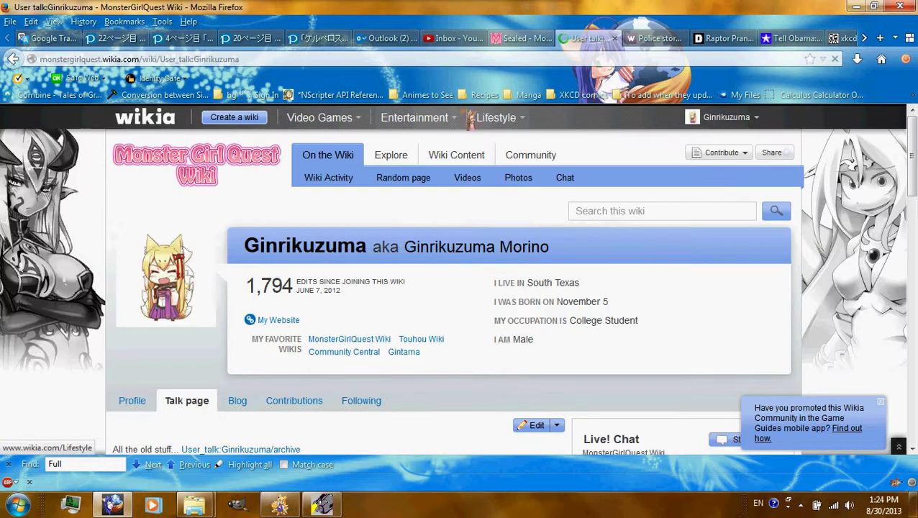
scroll(473, 172, down, 5)
scroll(467, 165, down, 1)
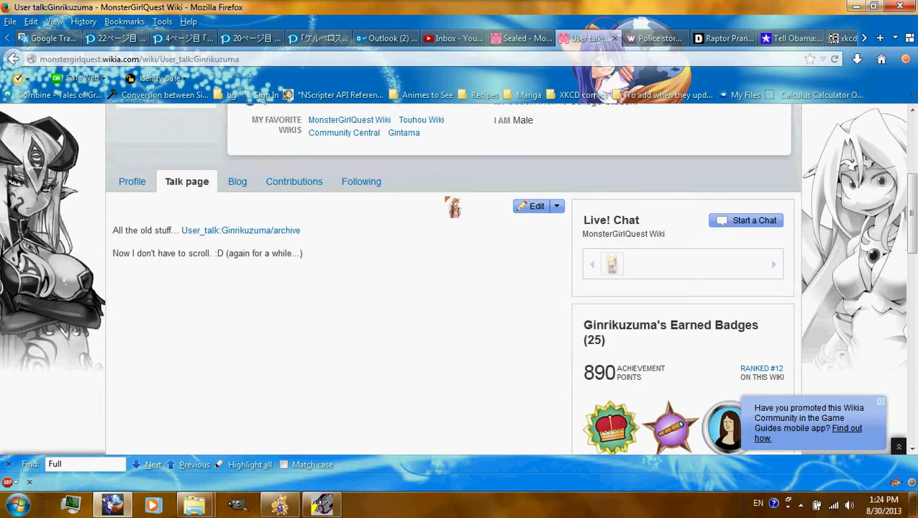
scroll(453, 205, up, 6)
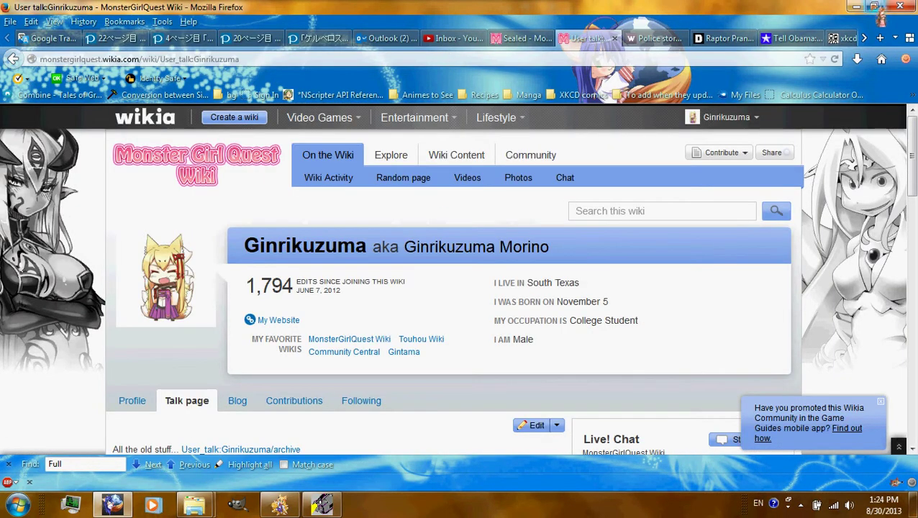
click(856, 6)
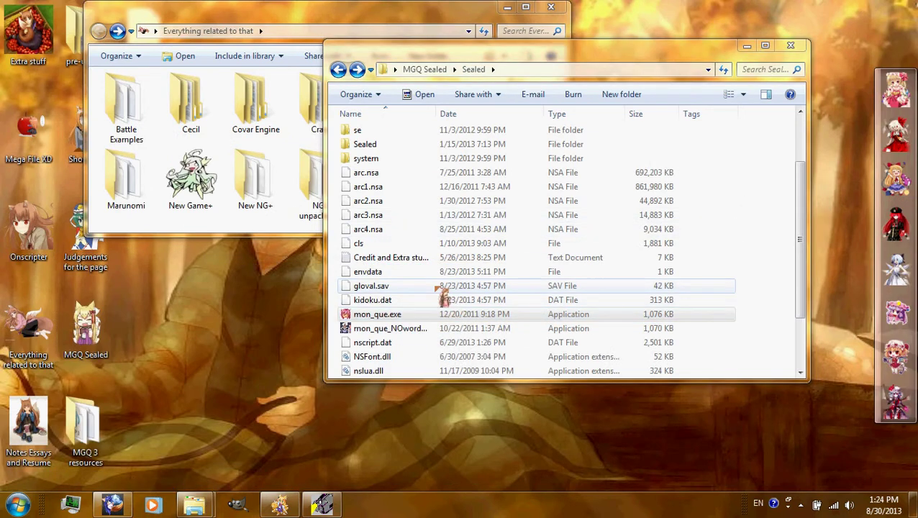
click(570, 202)
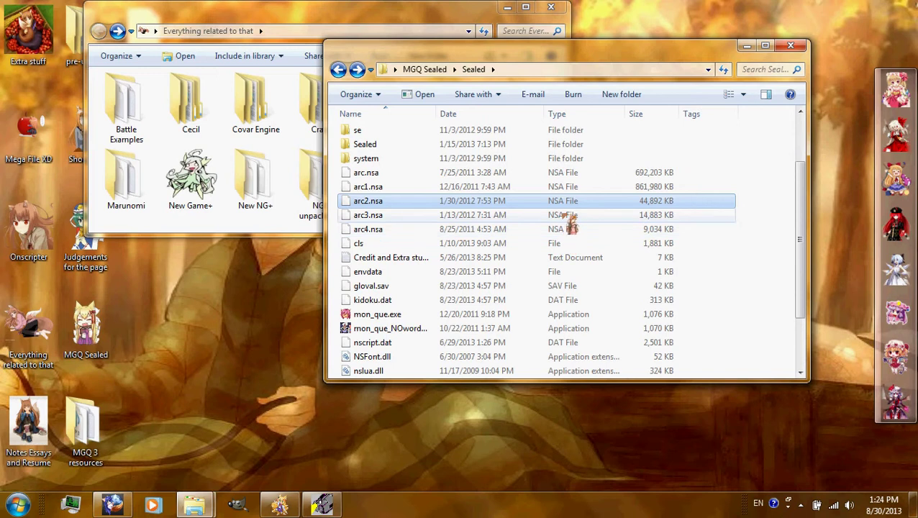
Open the New NG+ folder inside "Everything related to that" and find its .nsa archive files.
click(291, 217)
drag(619, 185, 255, 174)
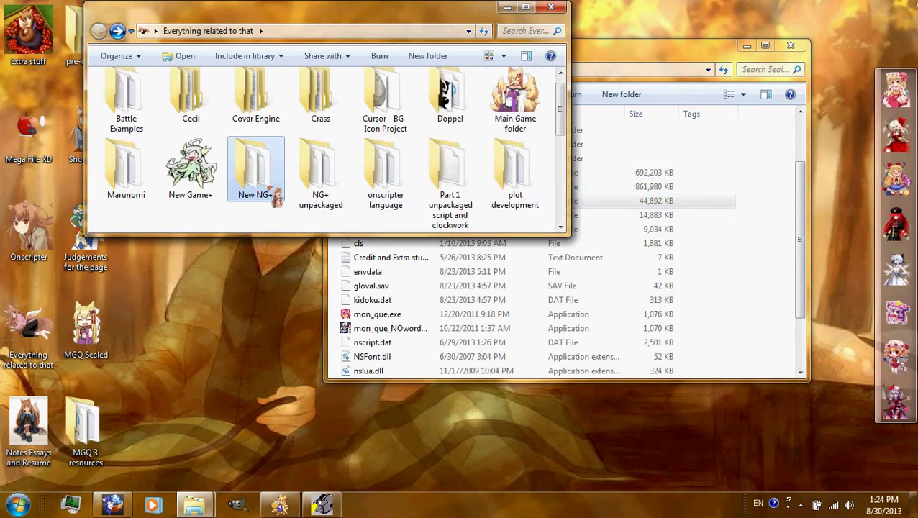
drag(579, 201, 287, 183)
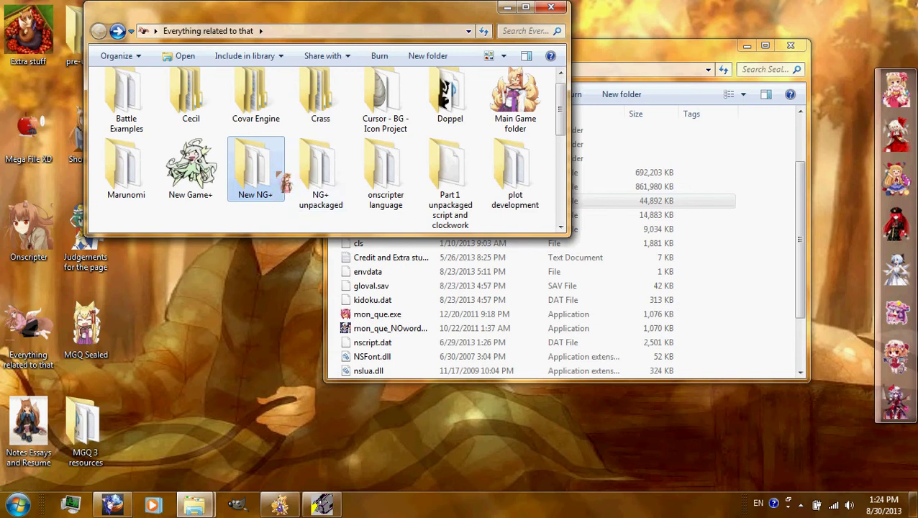
double_click(278, 175)
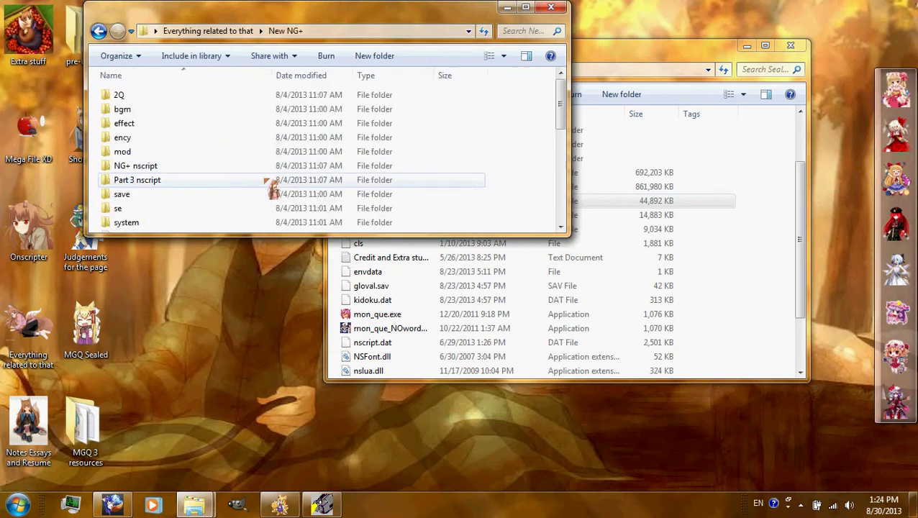
scroll(323, 188, down, 3)
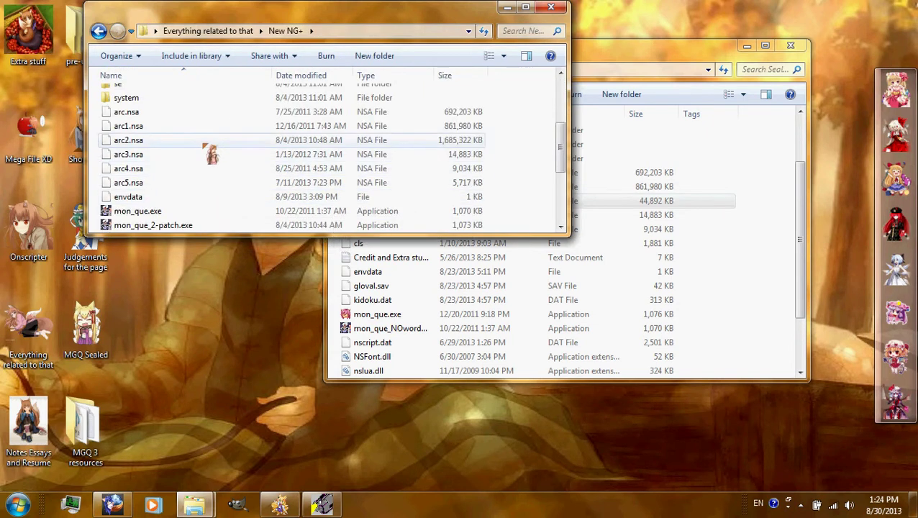
Compare the size of arc2.nsa in New NG+ with the one in the Sealed folder, and close the New NG+ window.
click(130, 141)
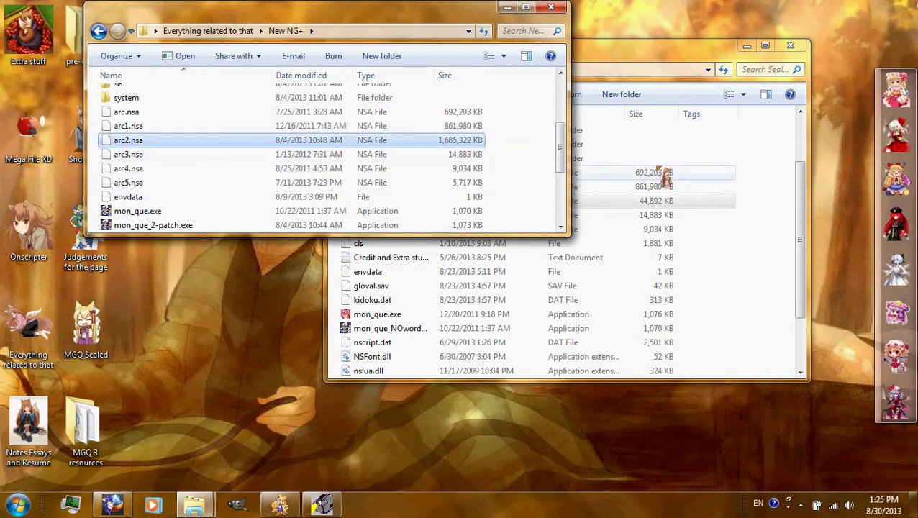
click(665, 202)
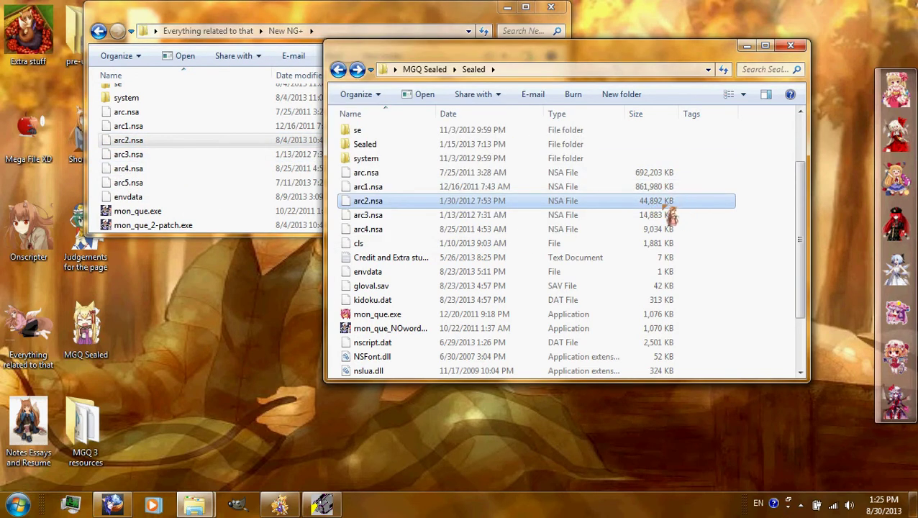
click(613, 215)
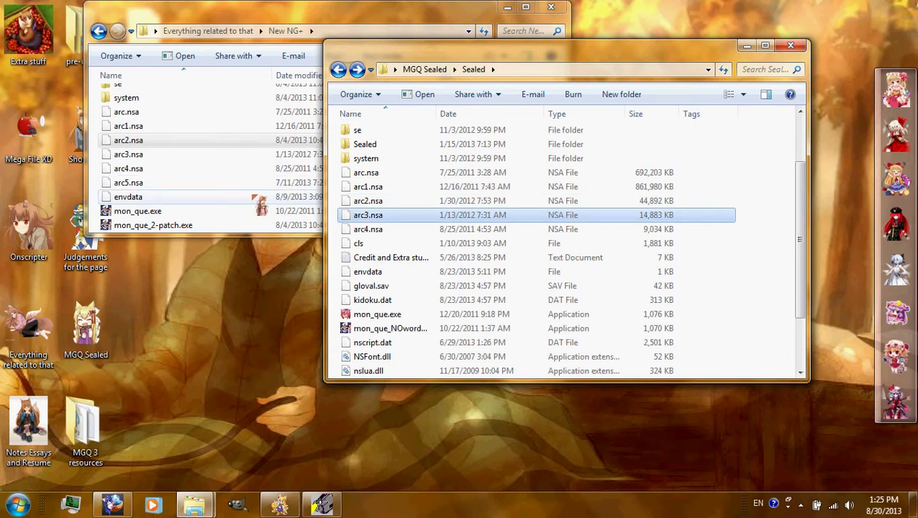
click(260, 198)
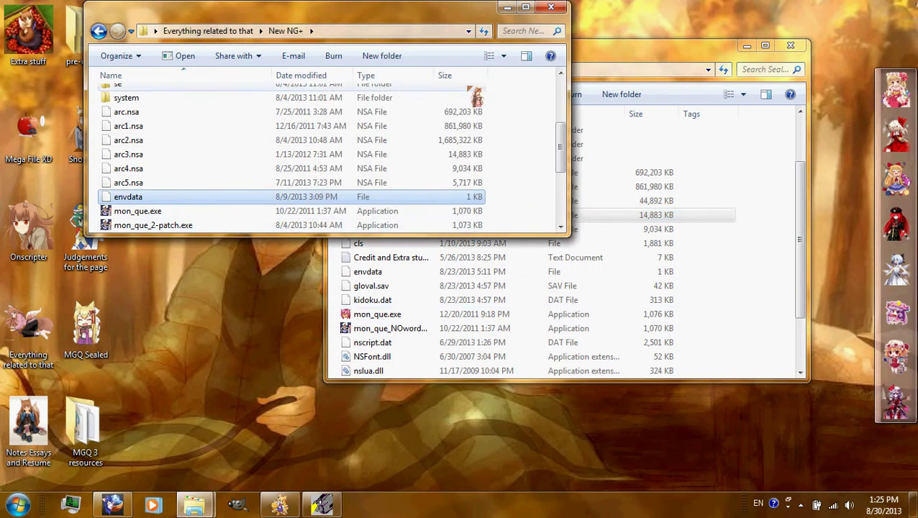
click(551, 7)
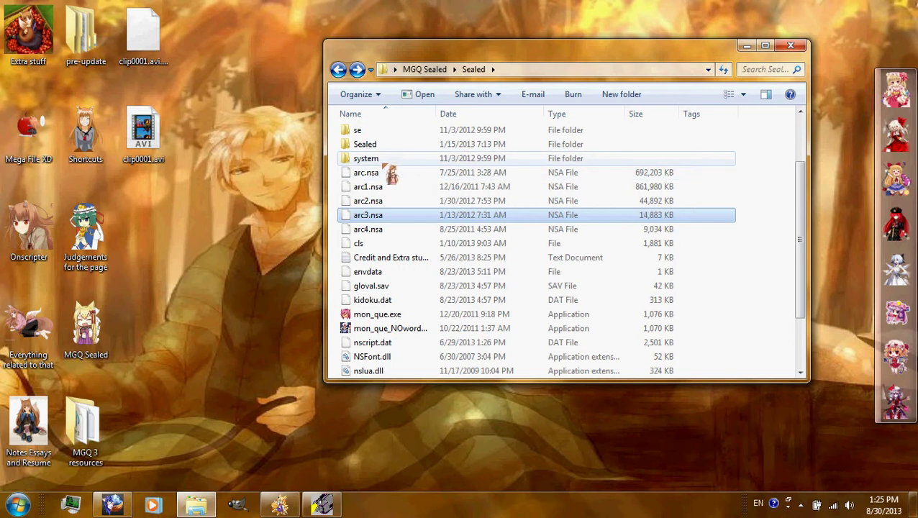